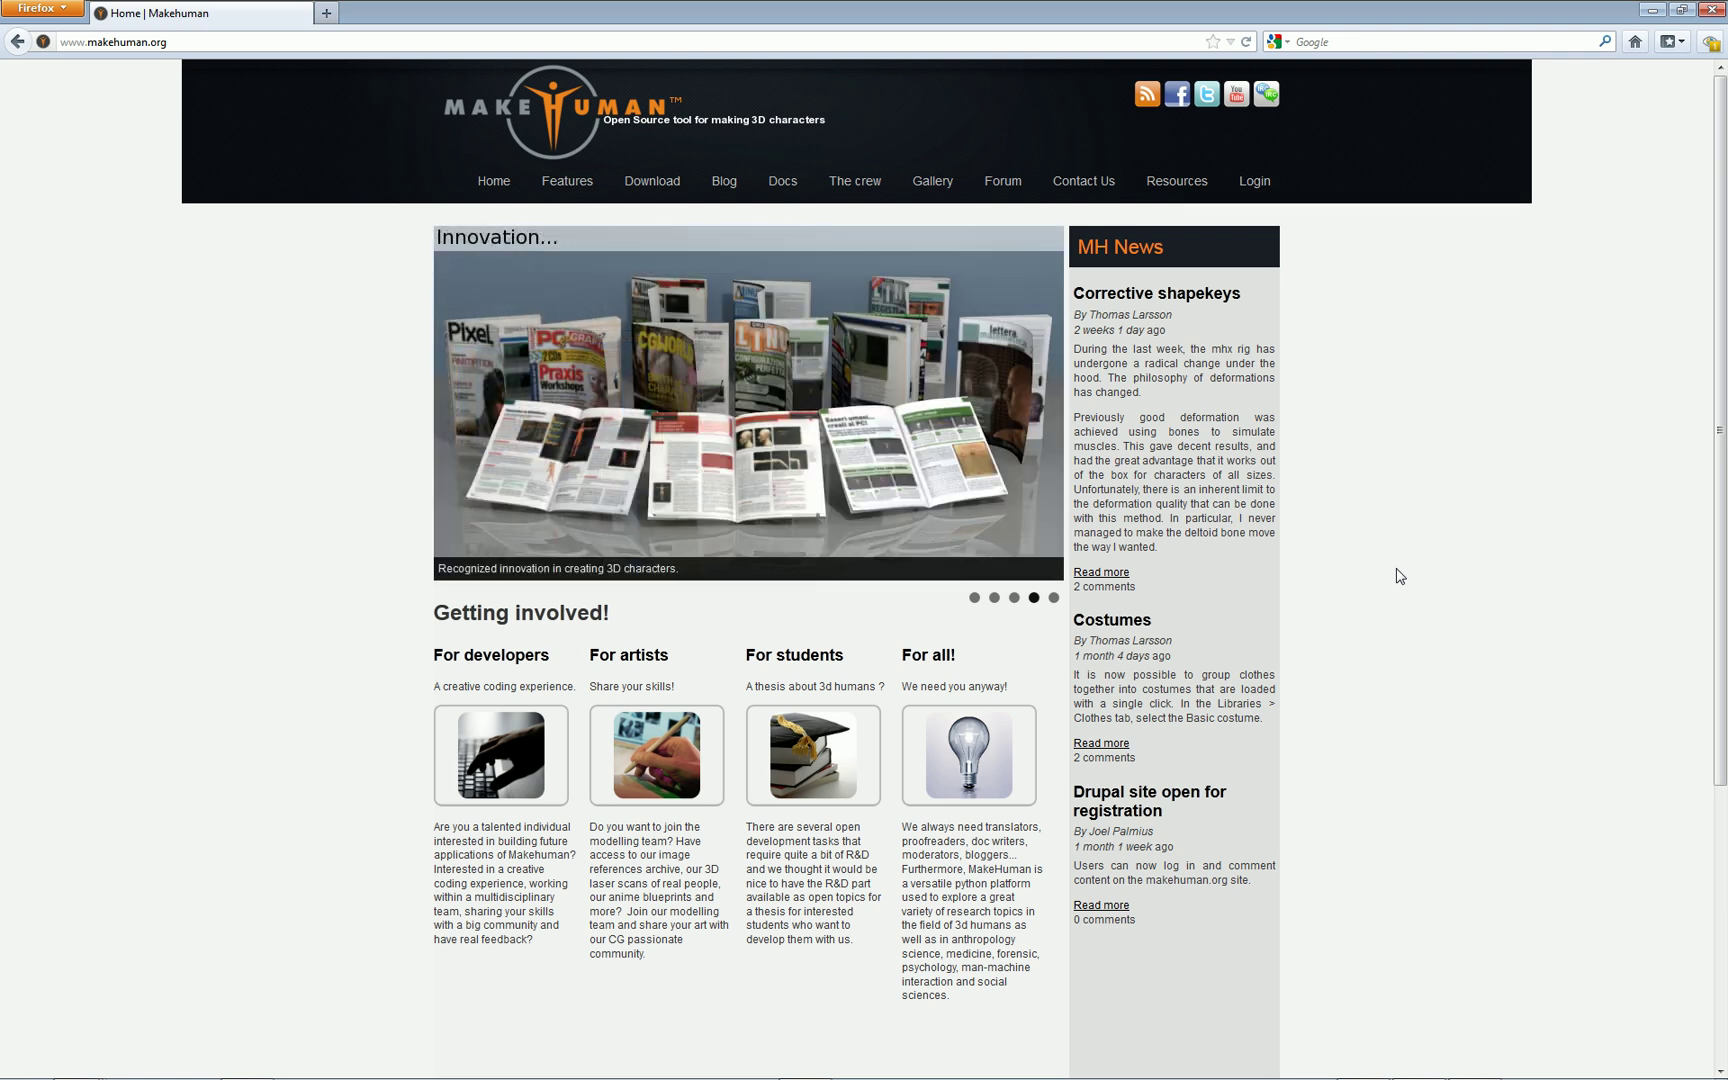
- View the rendered face image, then go to the makehuman.org Download page for 1.0 alpha 6
{"action": "mouse_move", "coordinate": [1410, 1070]}
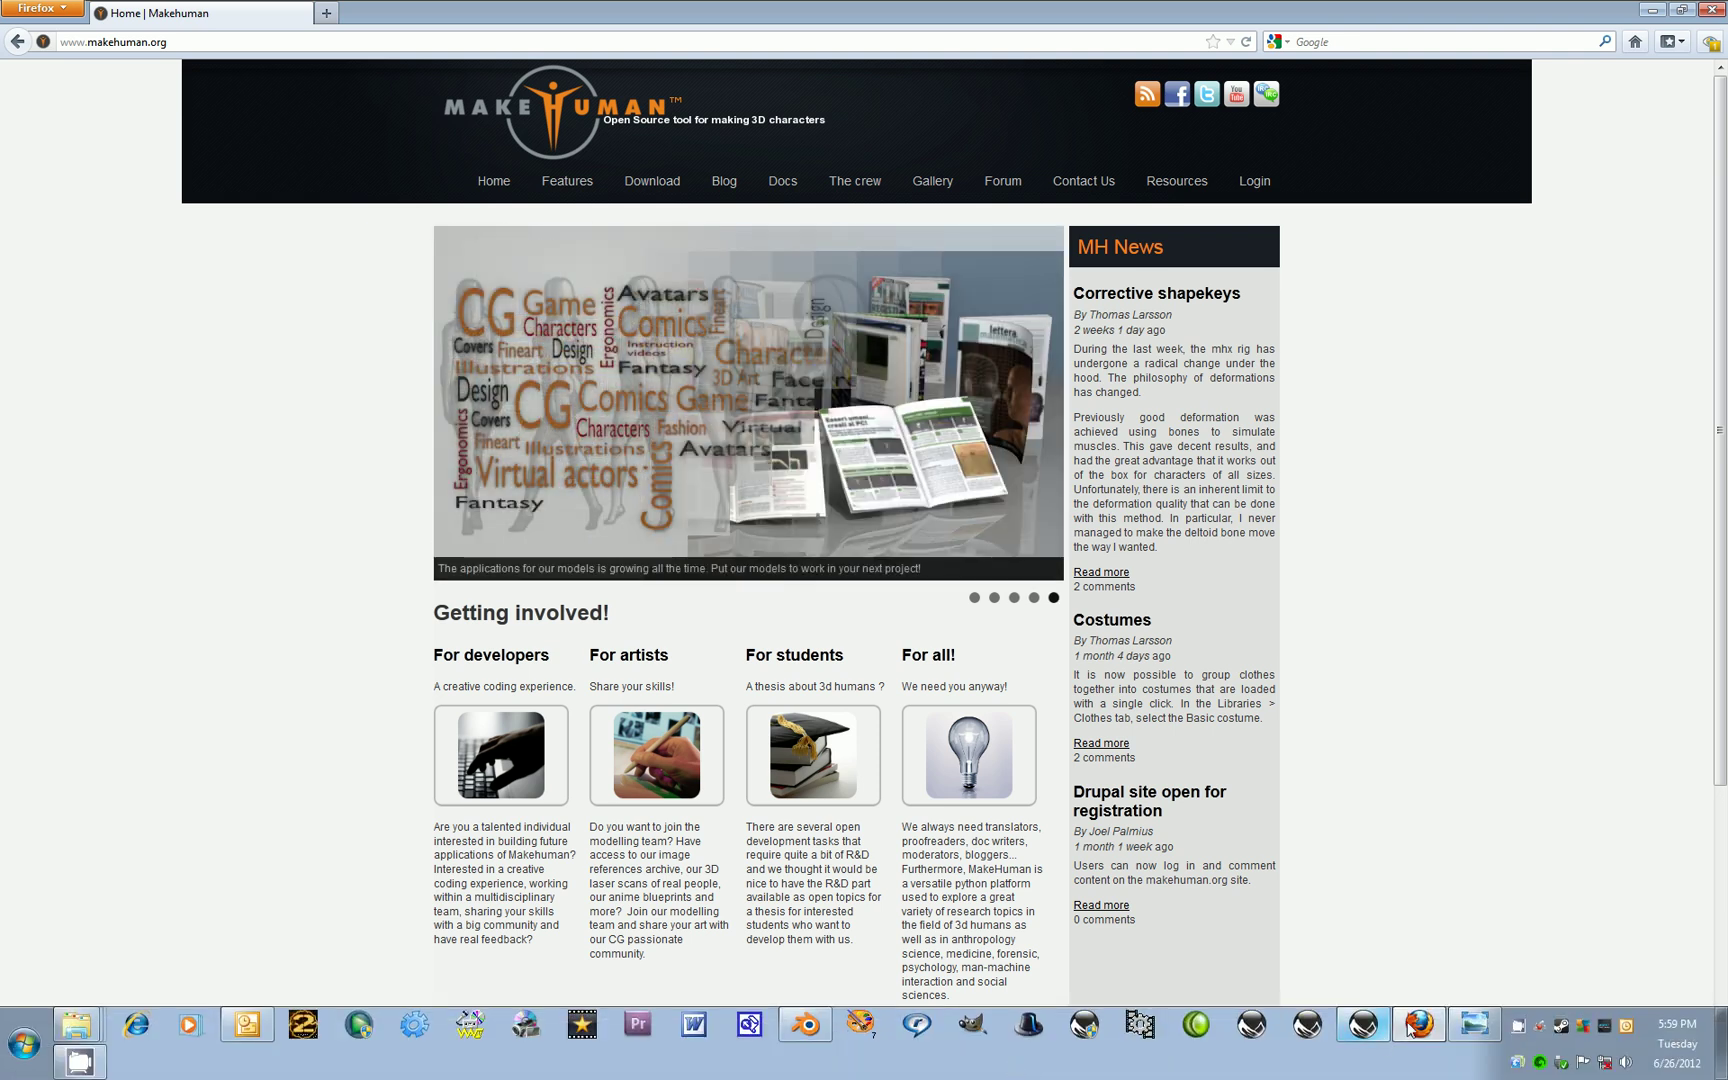
{"action": "left_click", "coordinate": [1474, 1024]}
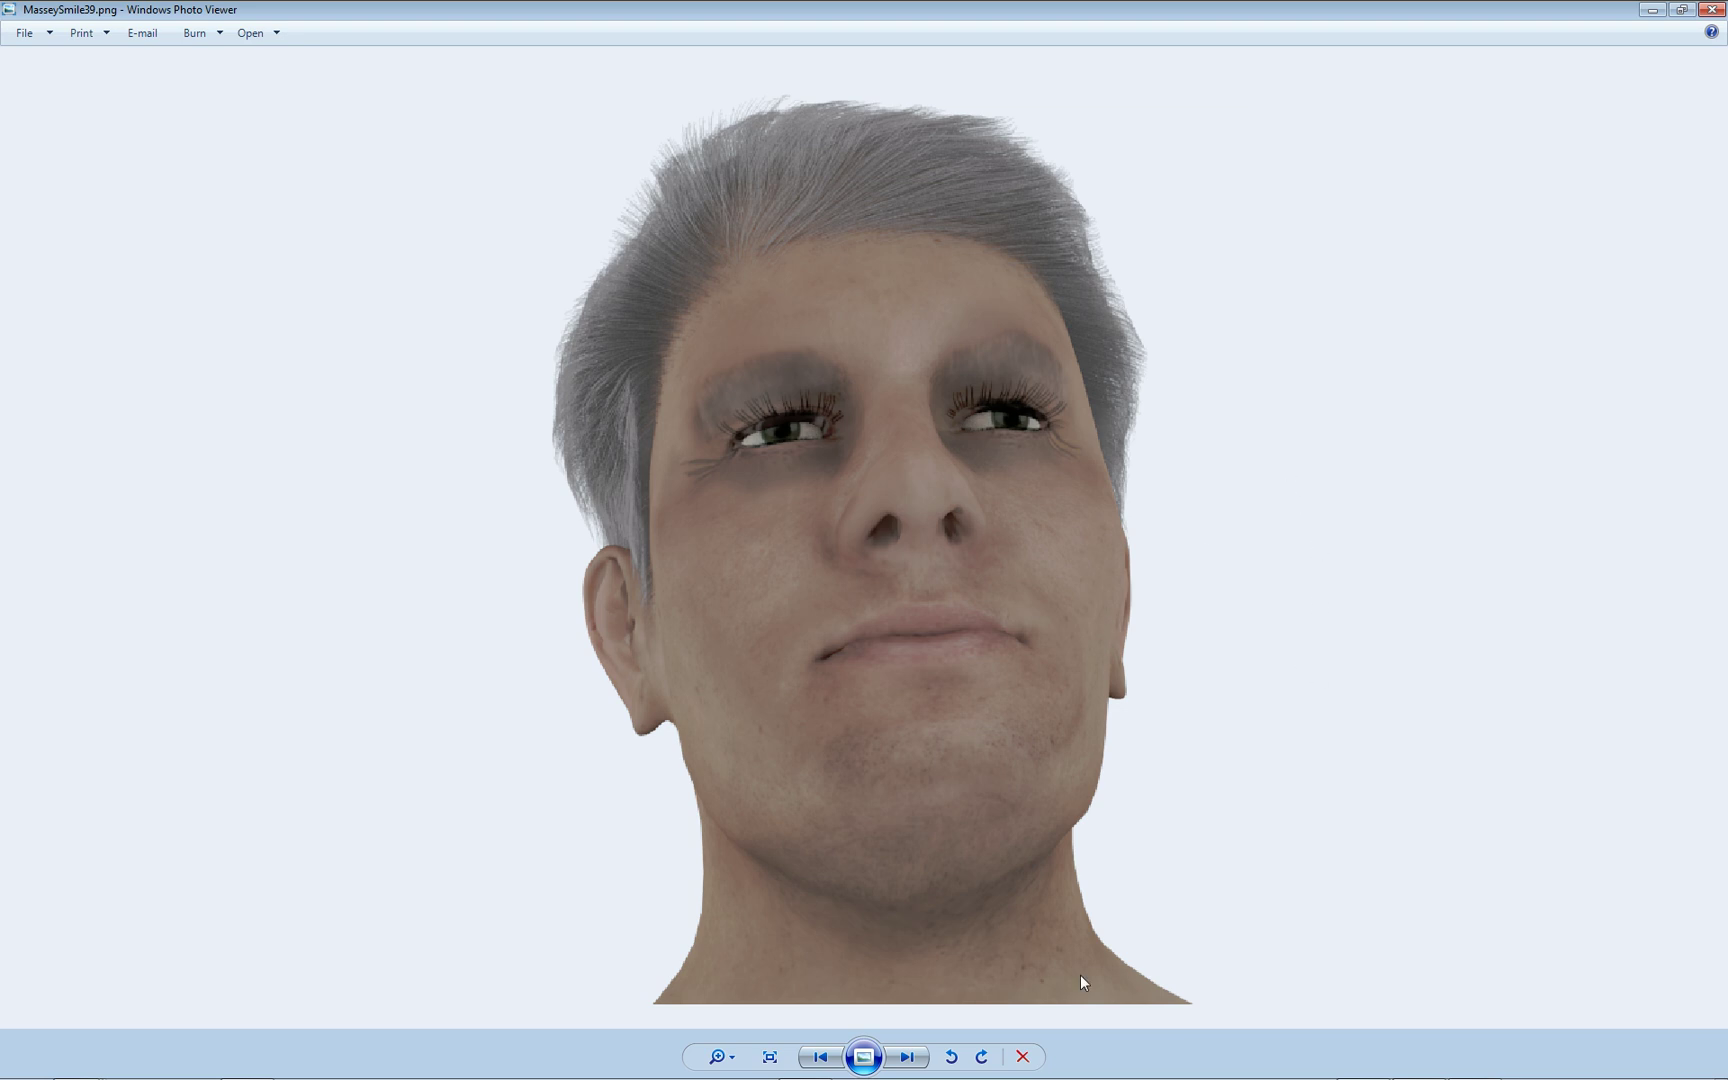
{"action": "mouse_move", "coordinate": [1087, 1078]}
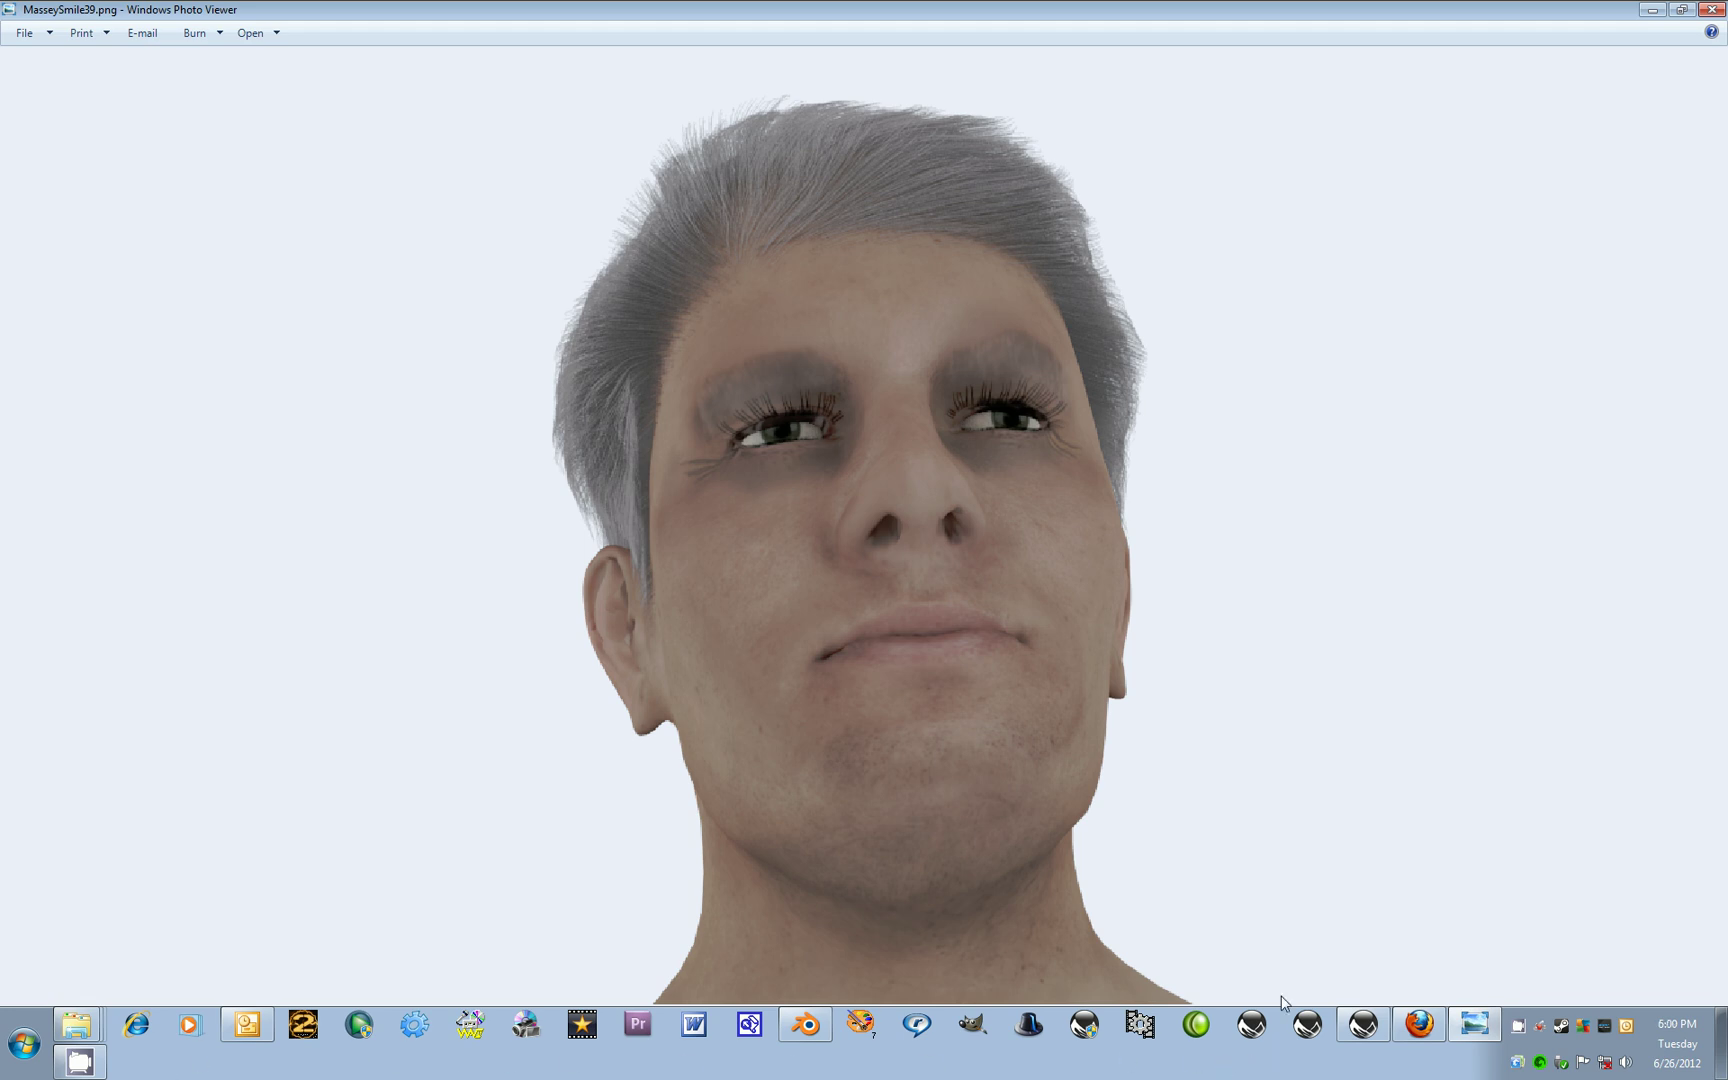
{"action": "left_click", "coordinate": [1420, 1025]}
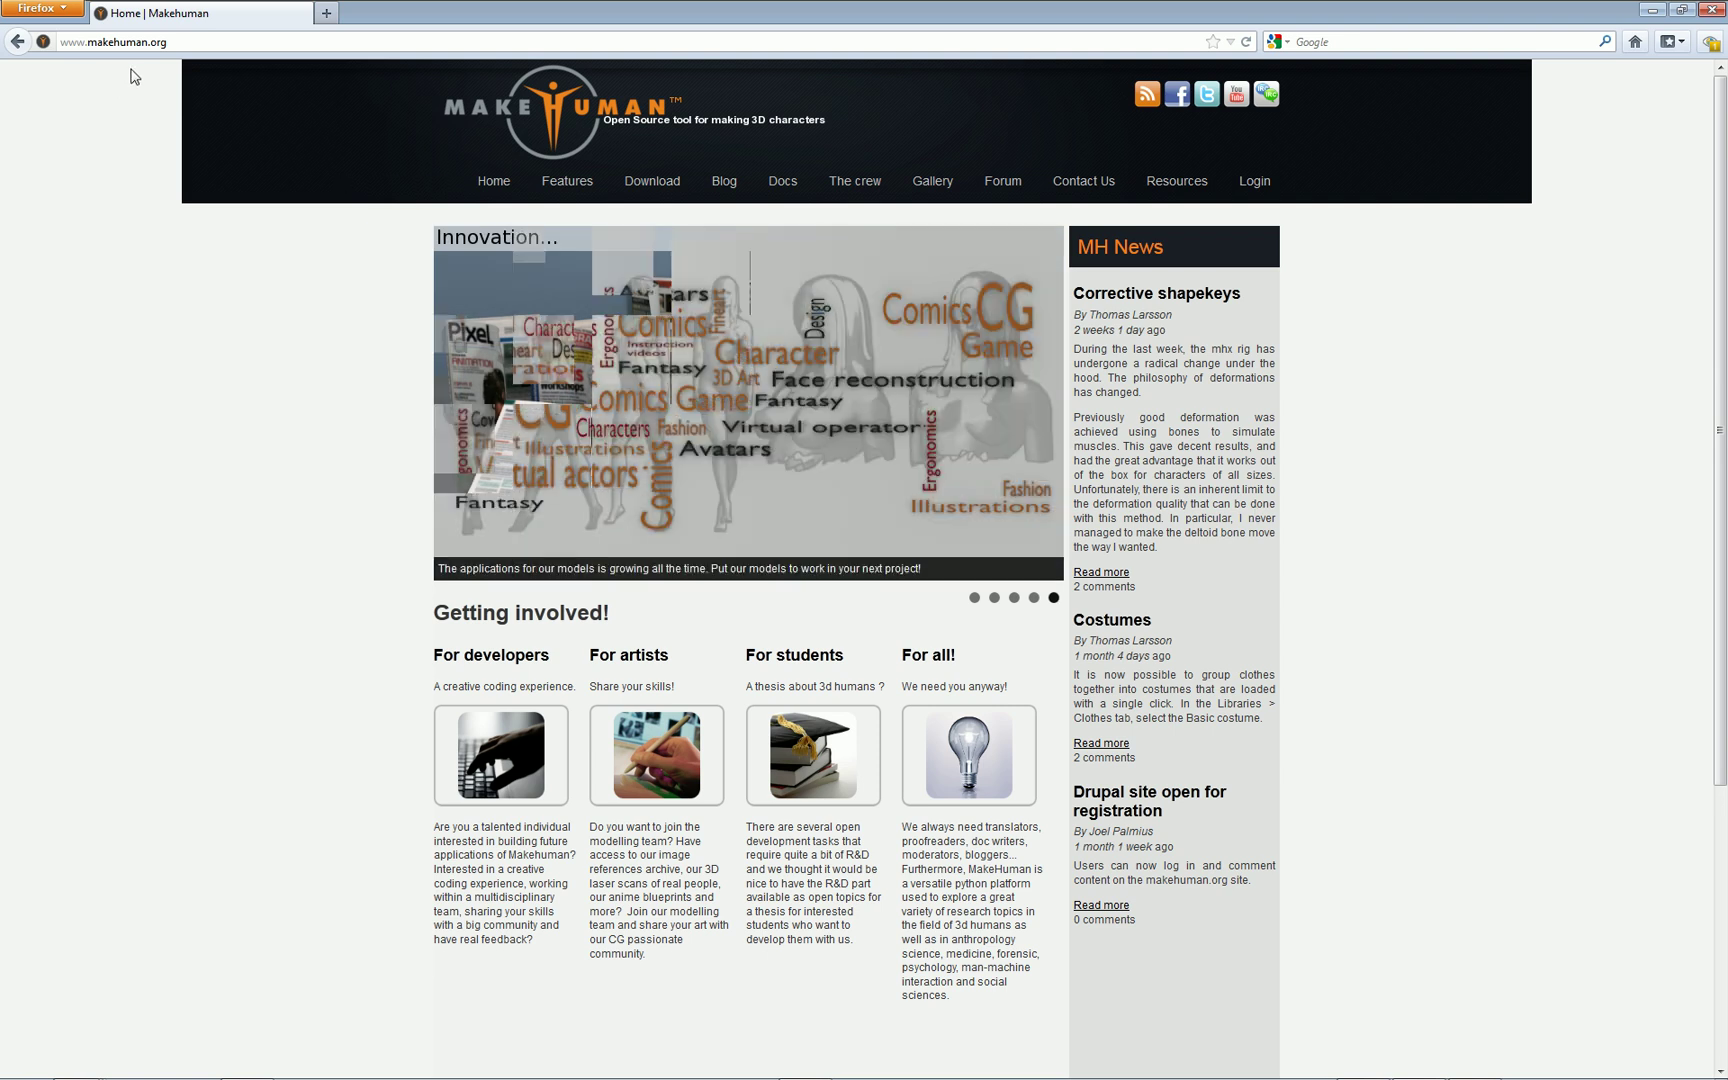
{"action": "left_click", "coordinate": [651, 181]}
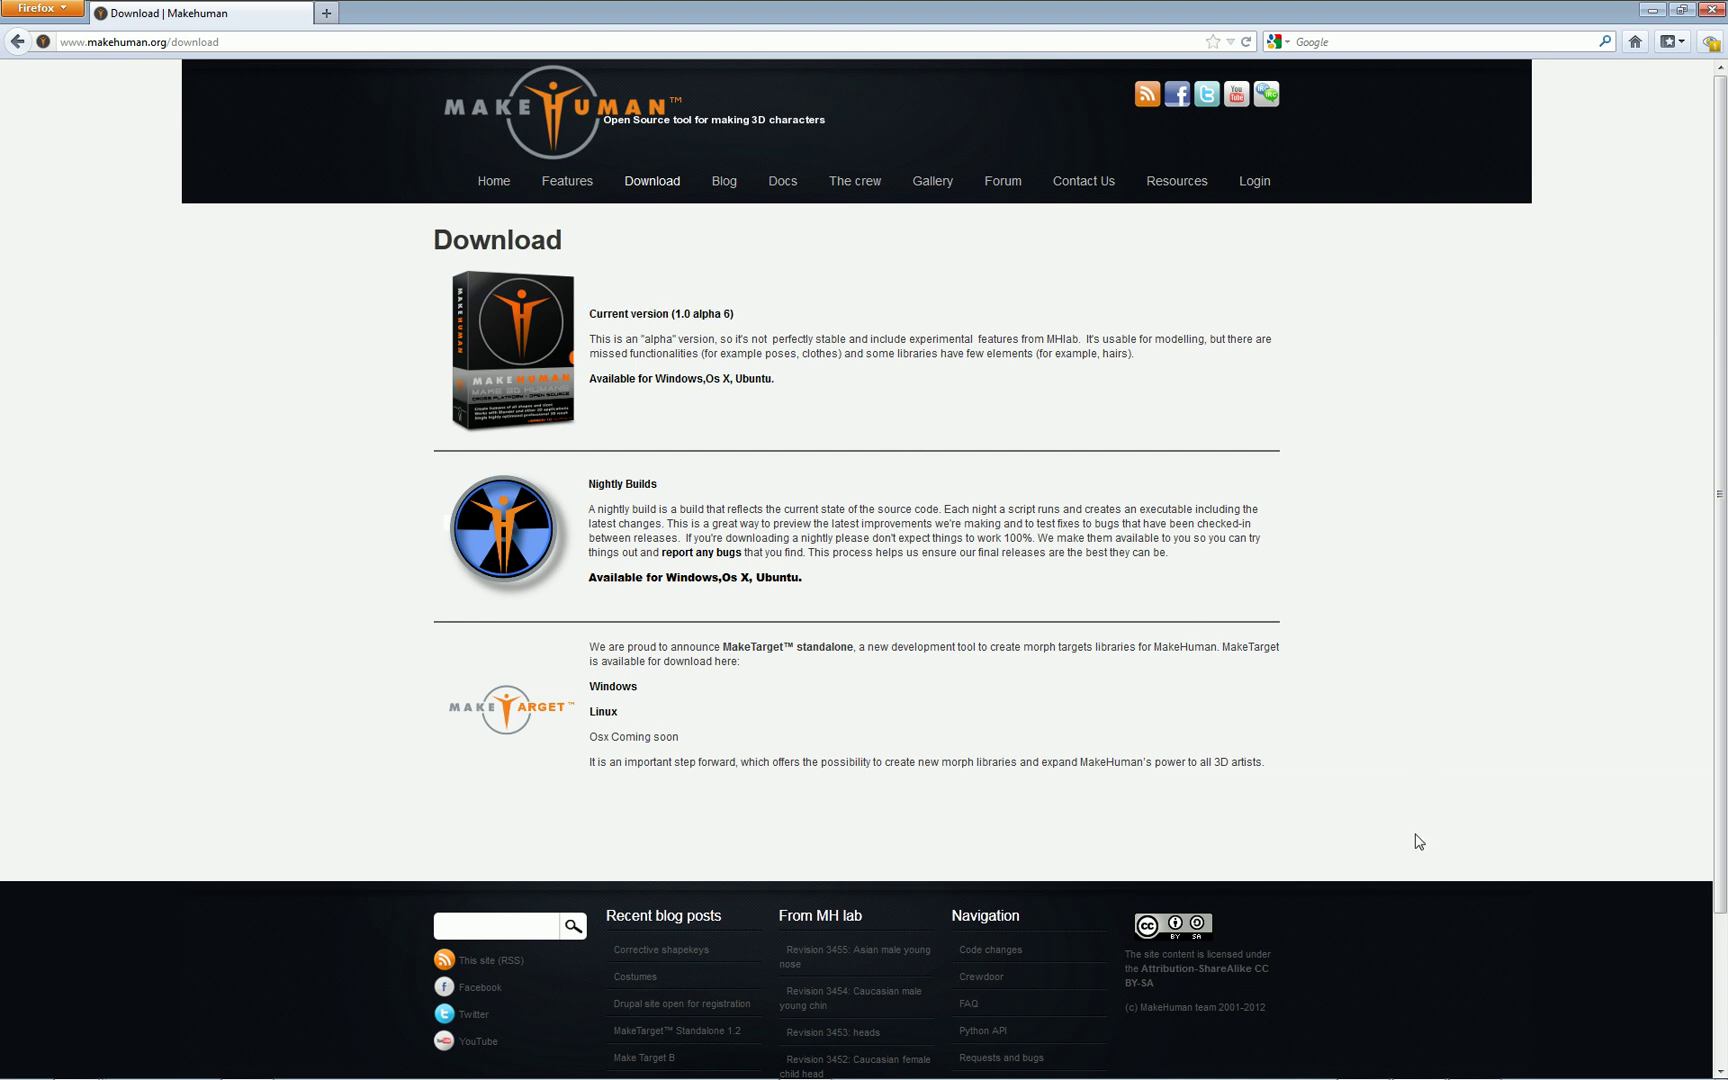
- Launch MakeHuman from the Start menu, reposition its window and maximize it
{"action": "mouse_move", "coordinate": [1300, 1078]}
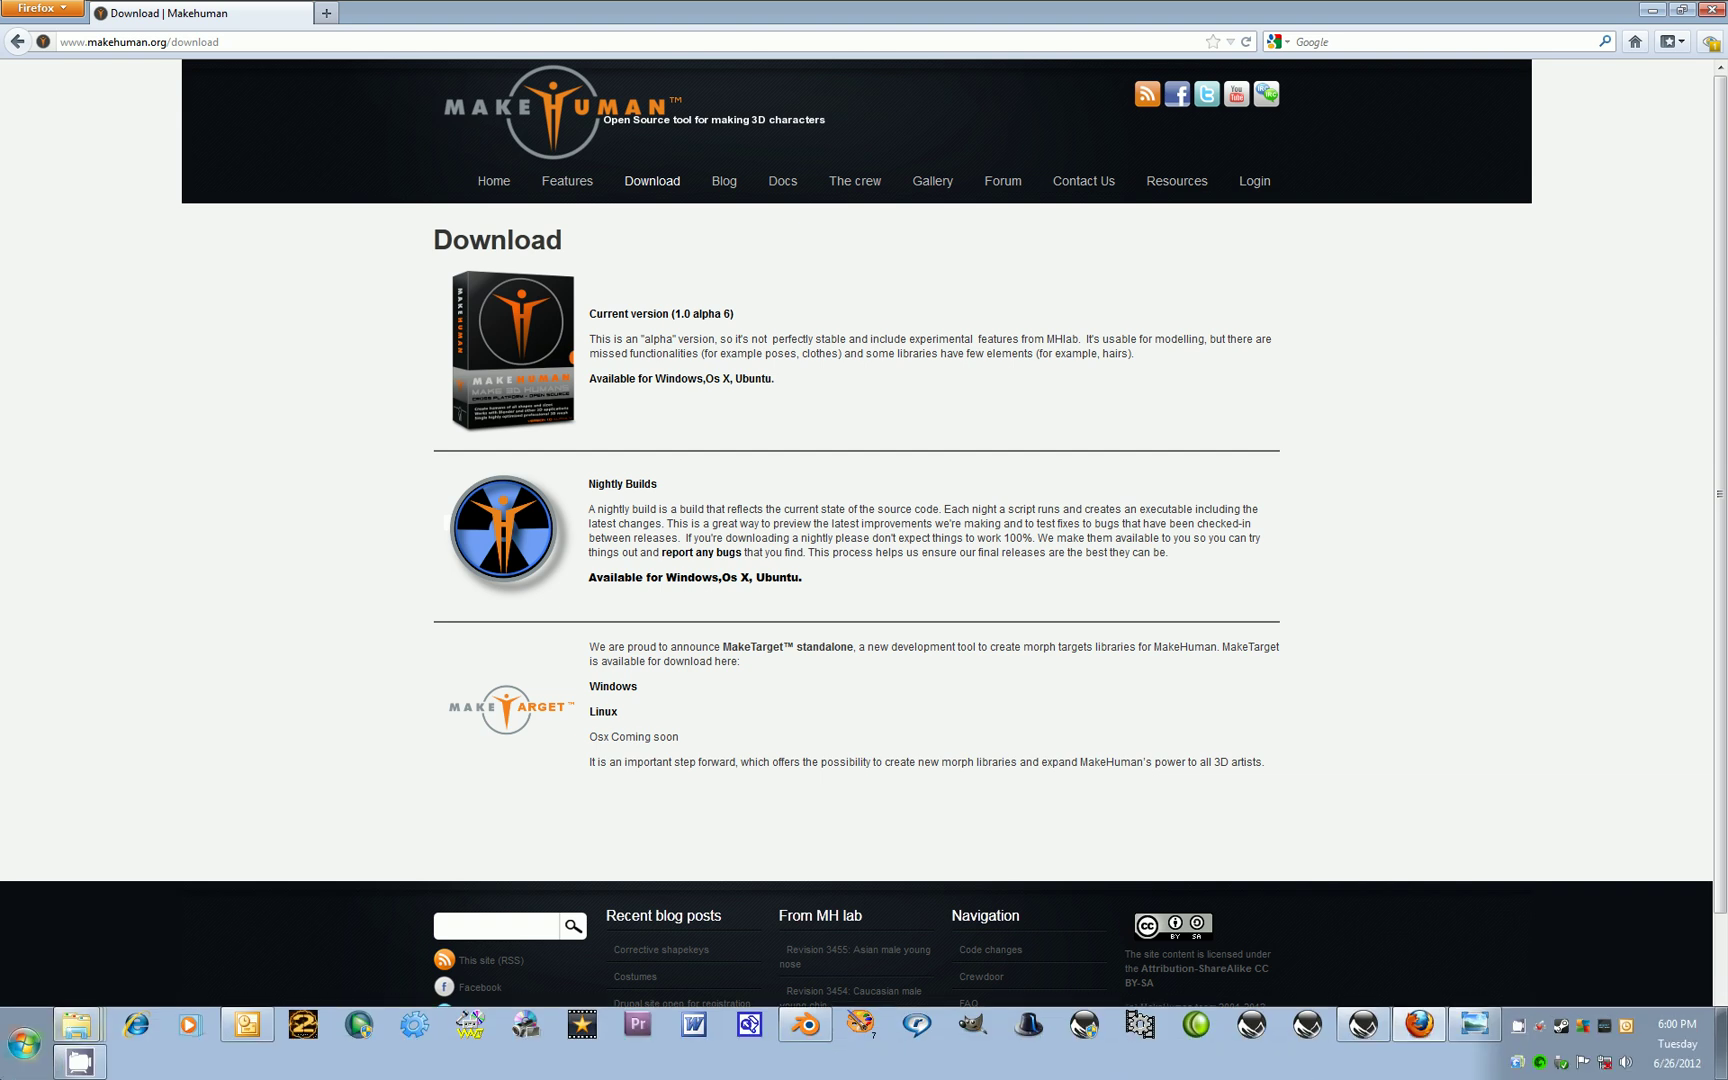
{"action": "left_click", "coordinate": [26, 1046]}
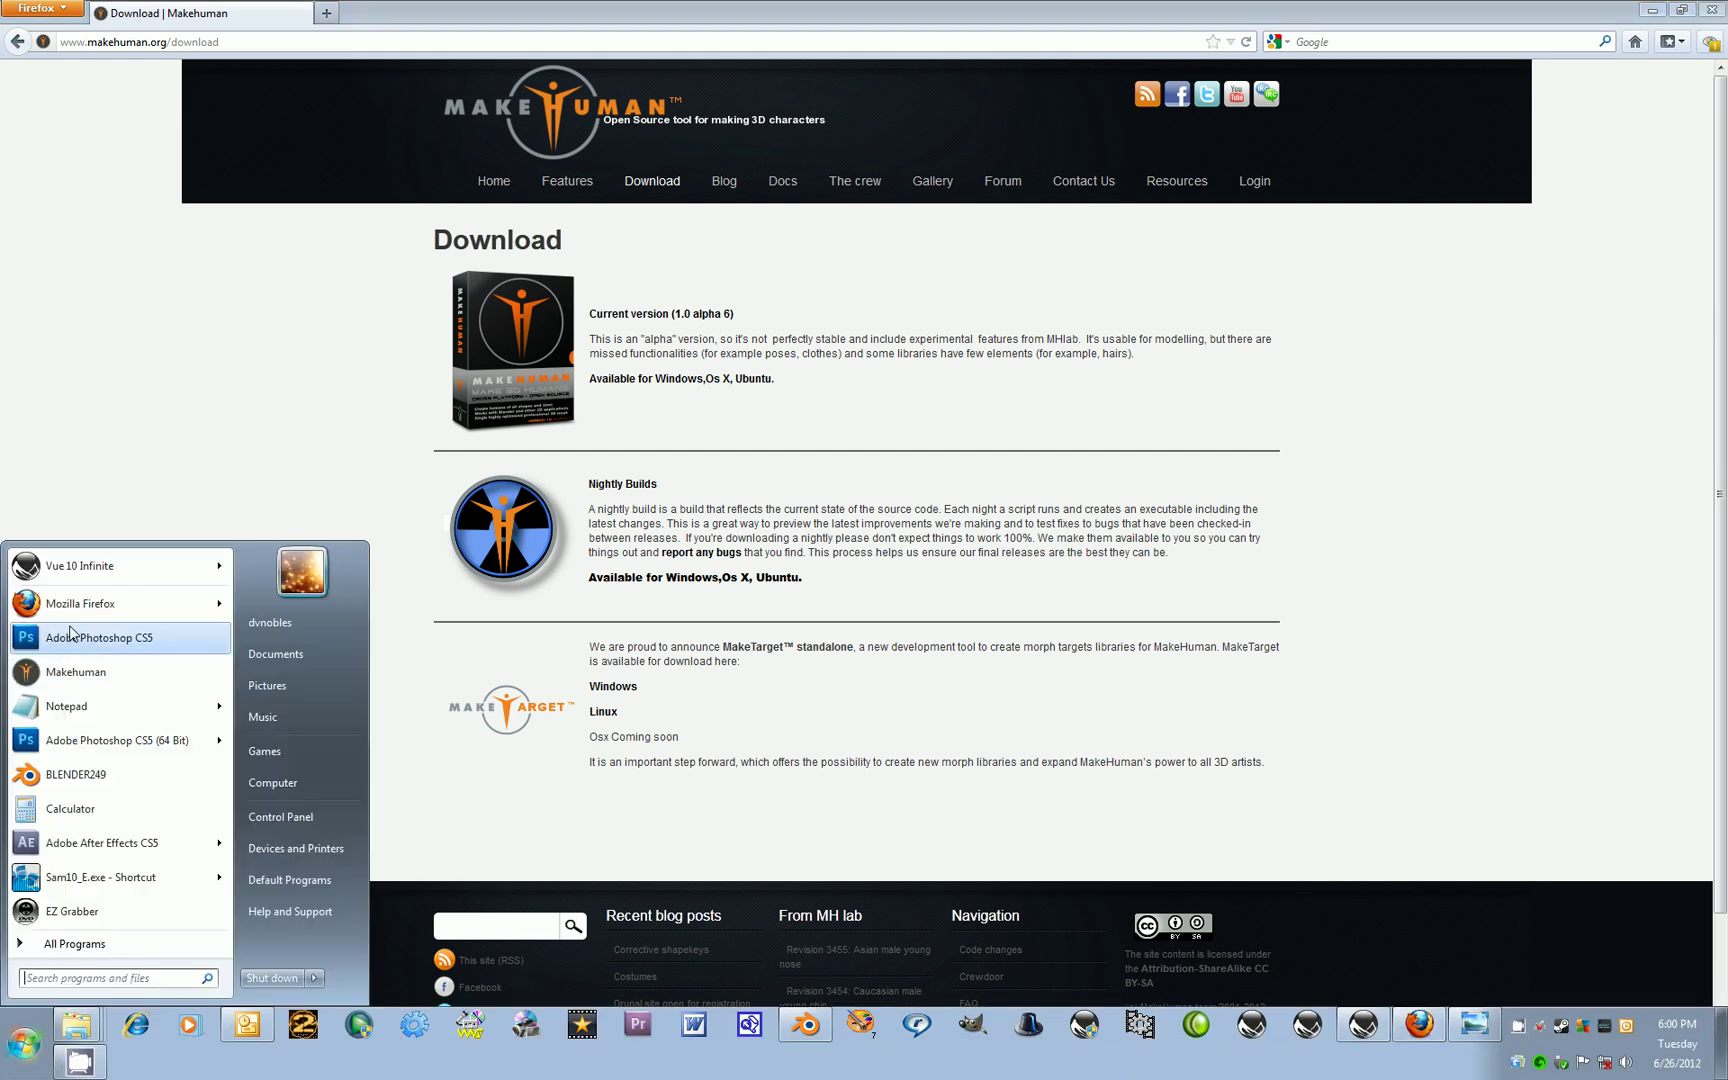
{"action": "left_click", "coordinate": [102, 673]}
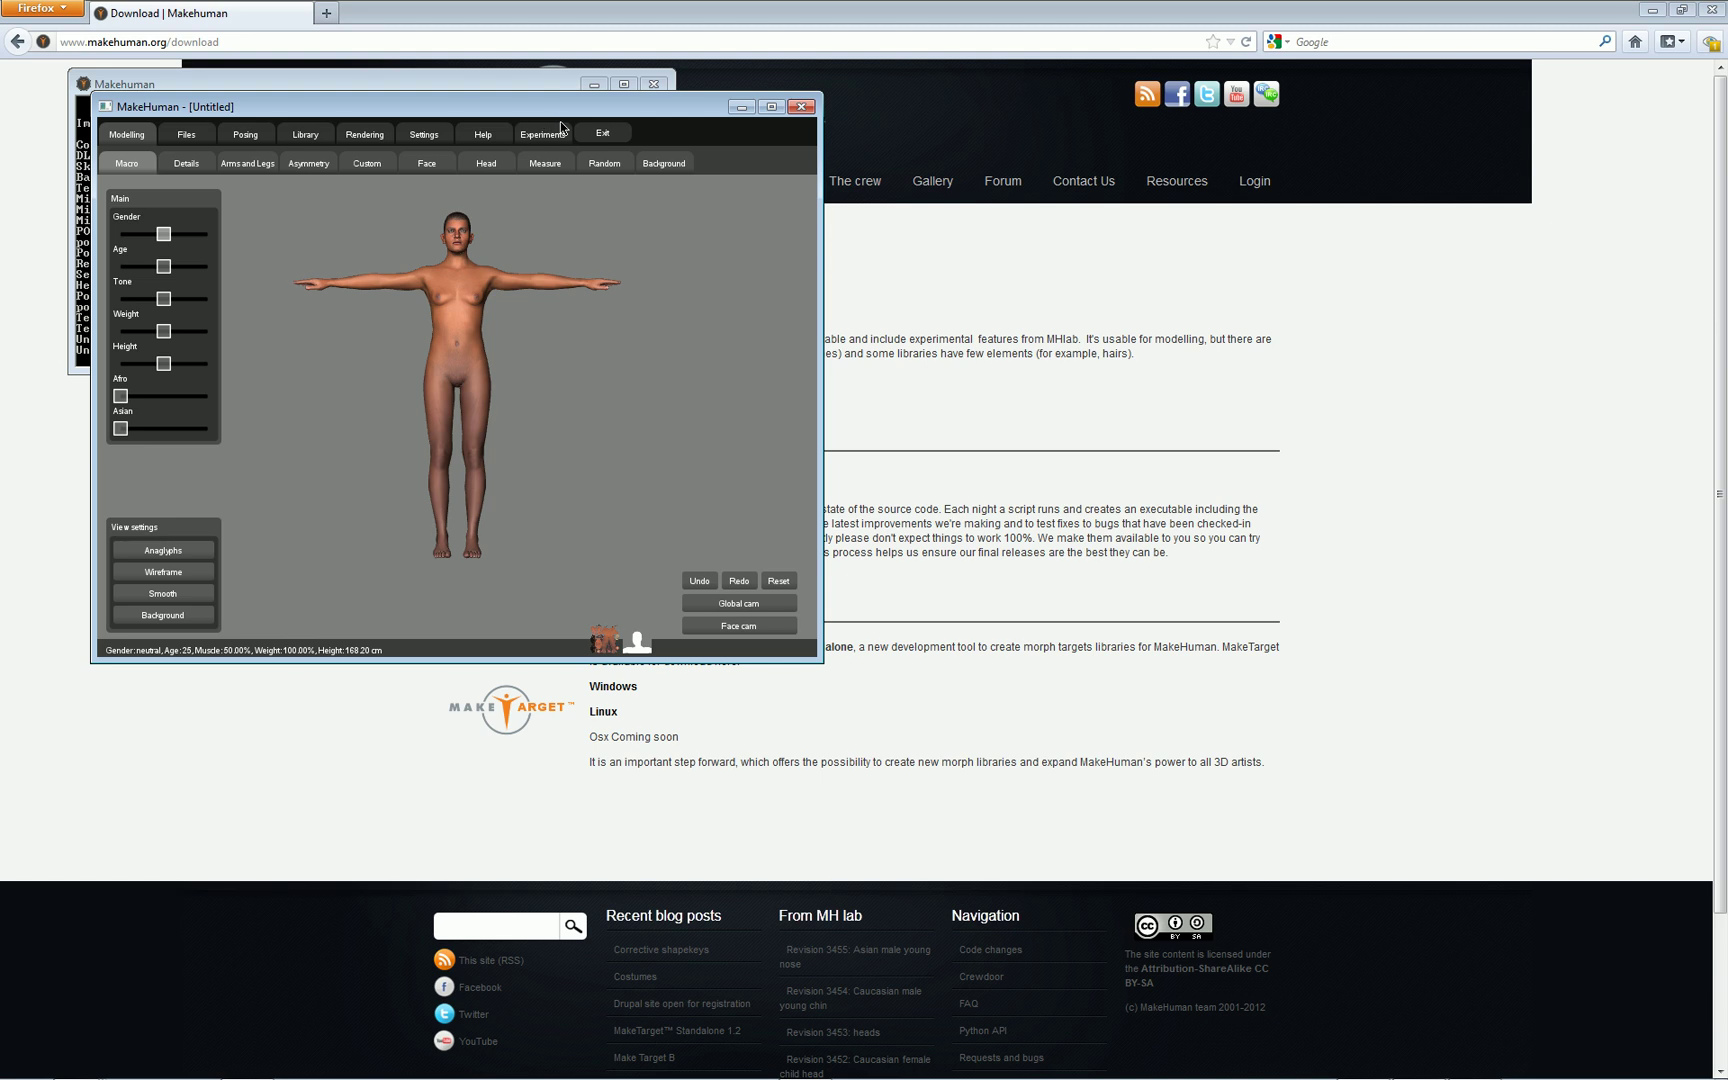
{"action": "left_click_drag", "start_coordinate": [532, 111], "coordinate": [762, 276]}
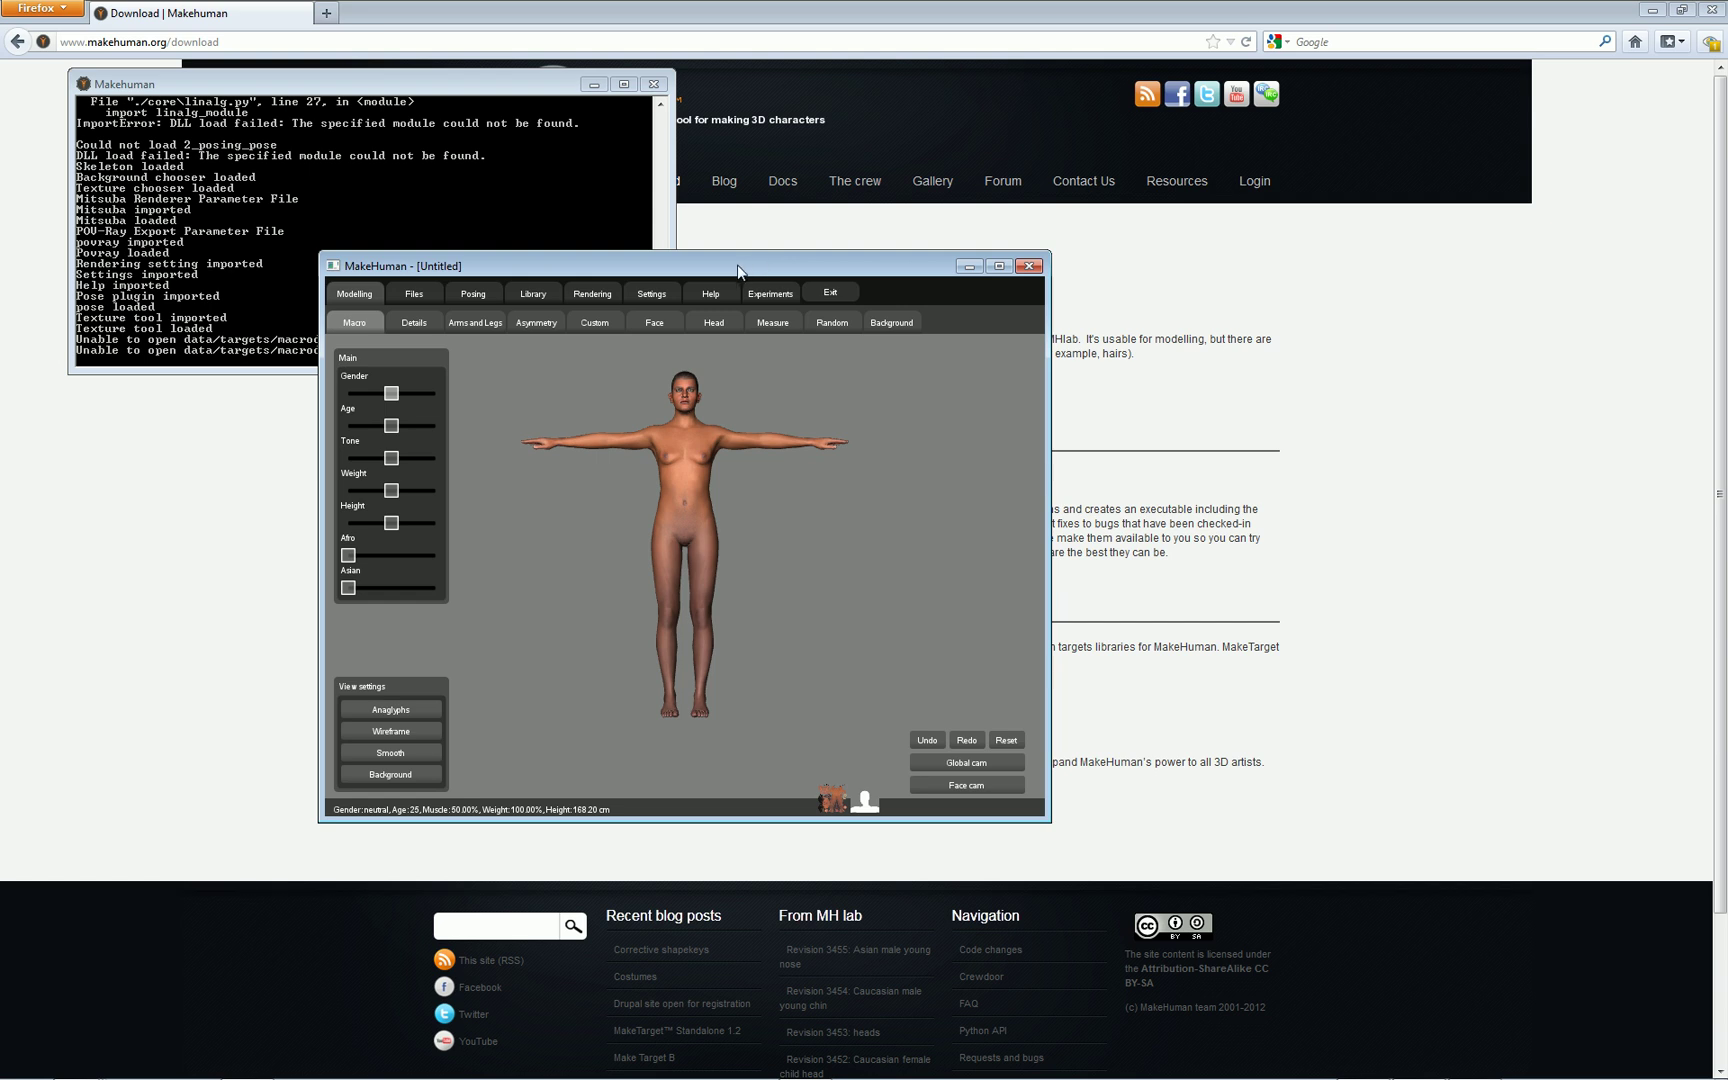
{"action": "left_click_drag", "start_coordinate": [746, 265], "coordinate": [756, 270]}
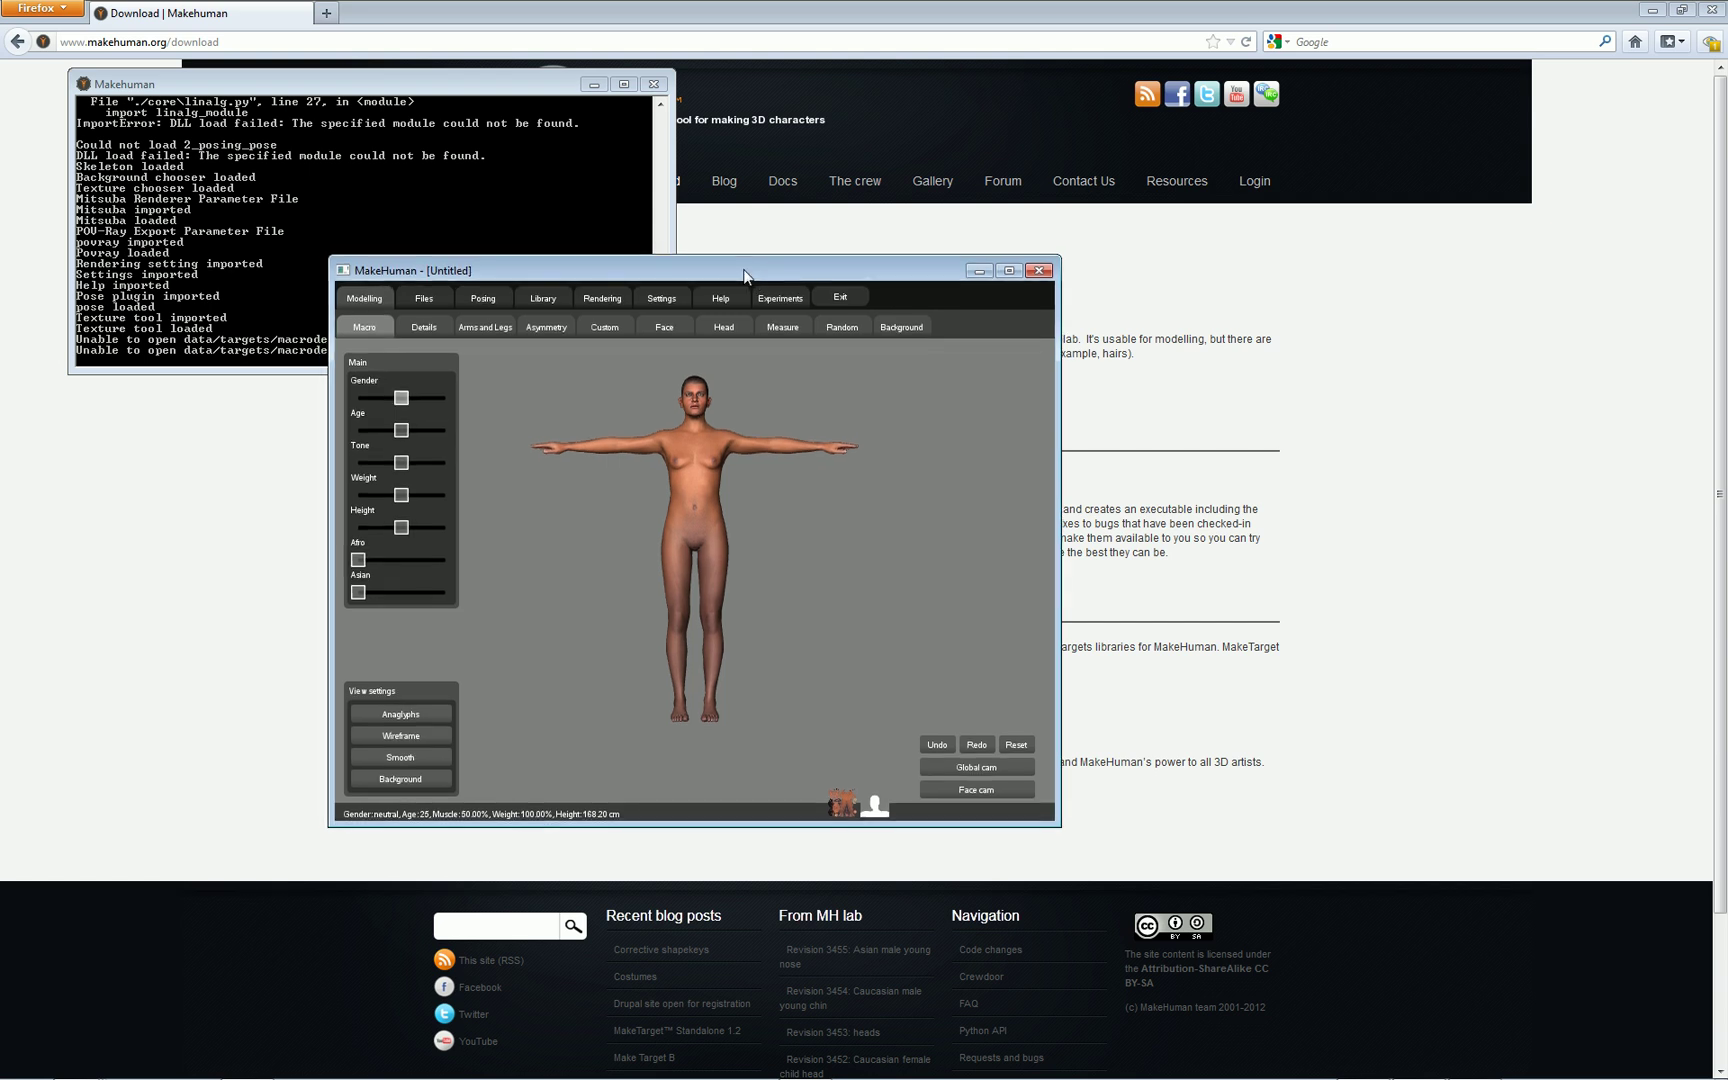
{"action": "left_click", "coordinate": [1009, 271]}
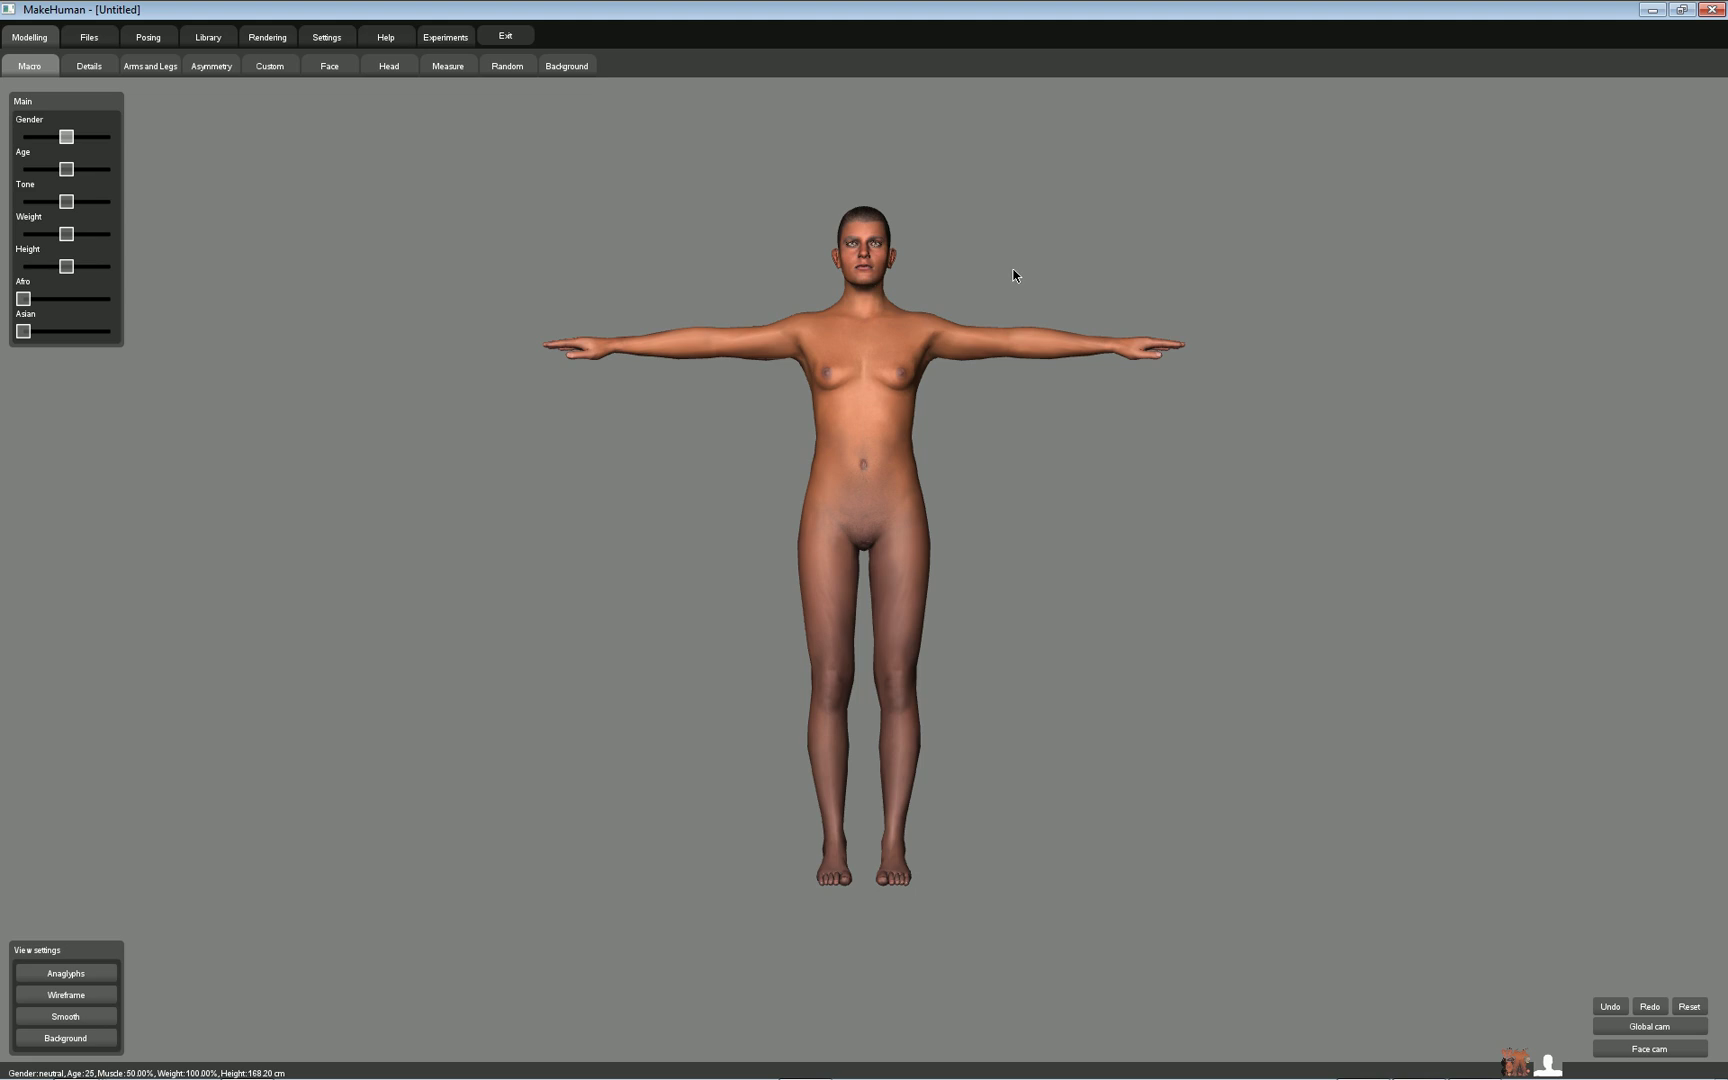
- Zoom, pan and turn the view to a frontal close-up of the default model's head
{"action": "scroll", "coordinate": [883, 379], "scroll_direction": "up", "scroll_amount": 3}
{"action": "right_click_drag", "start_coordinate": [883, 379], "coordinate": [784, 636]}
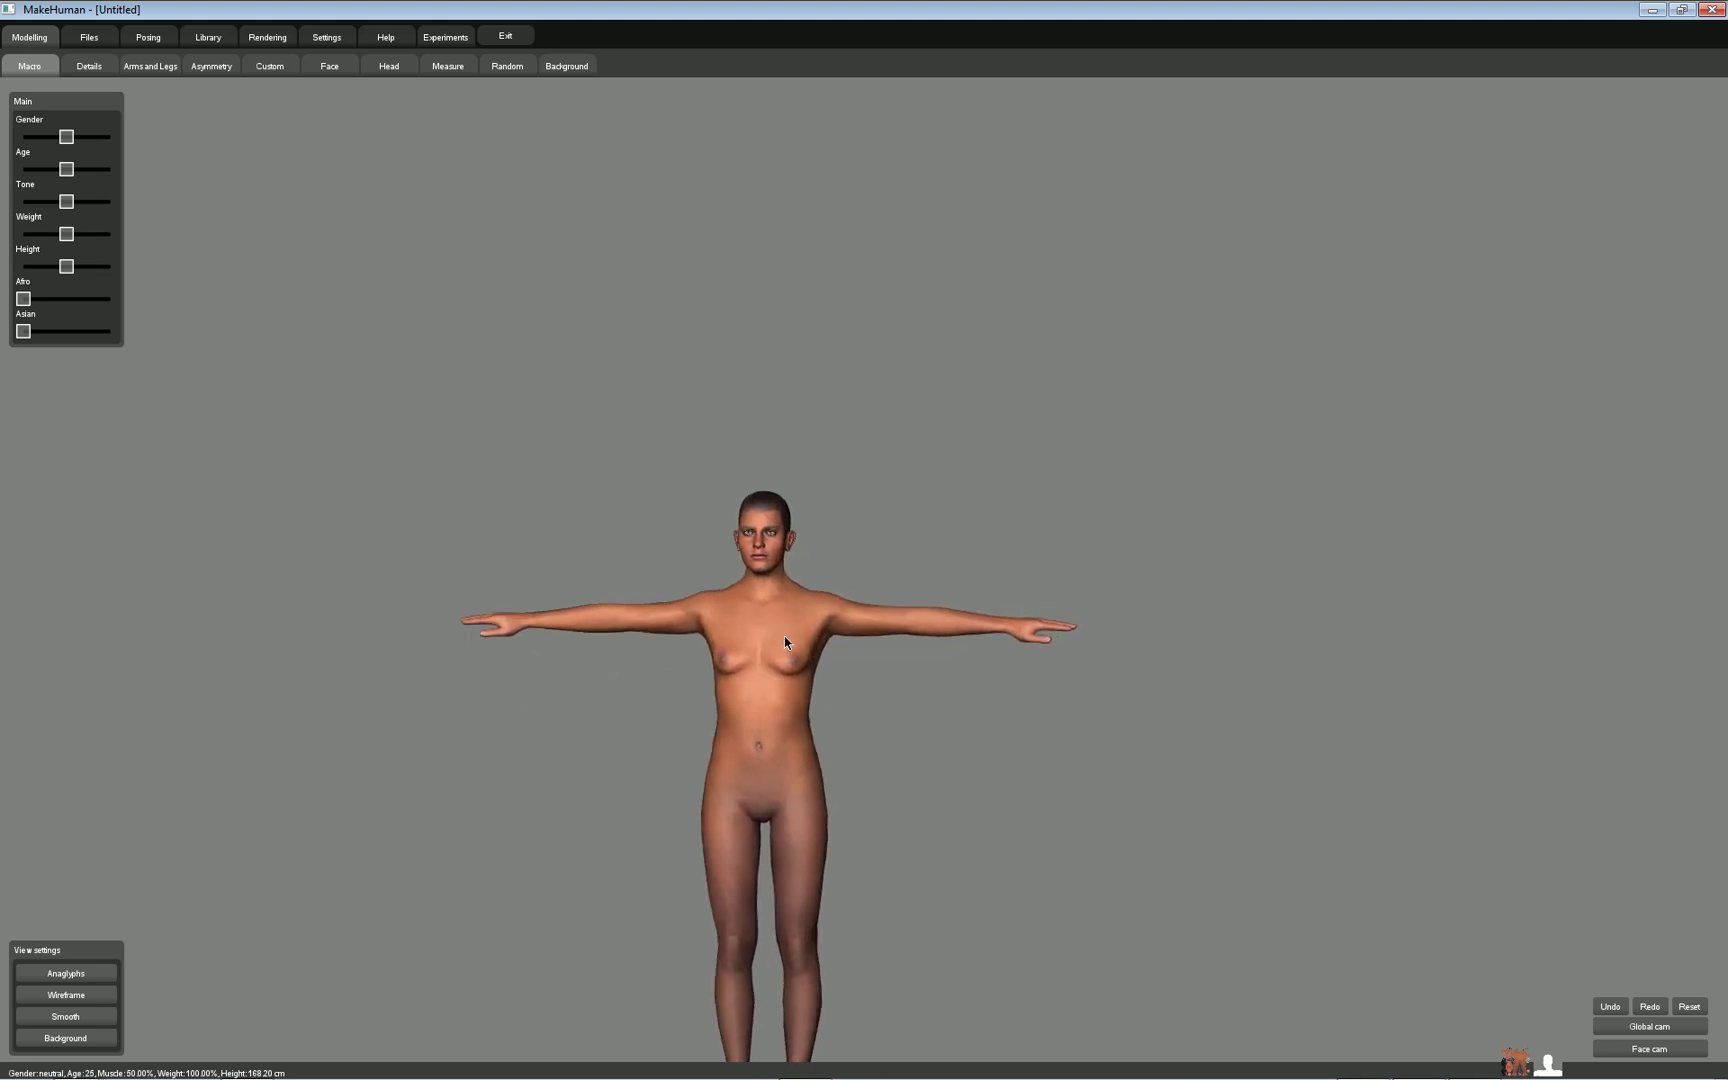
{"action": "scroll", "coordinate": [420, 800], "scroll_direction": "up", "scroll_amount": 8}
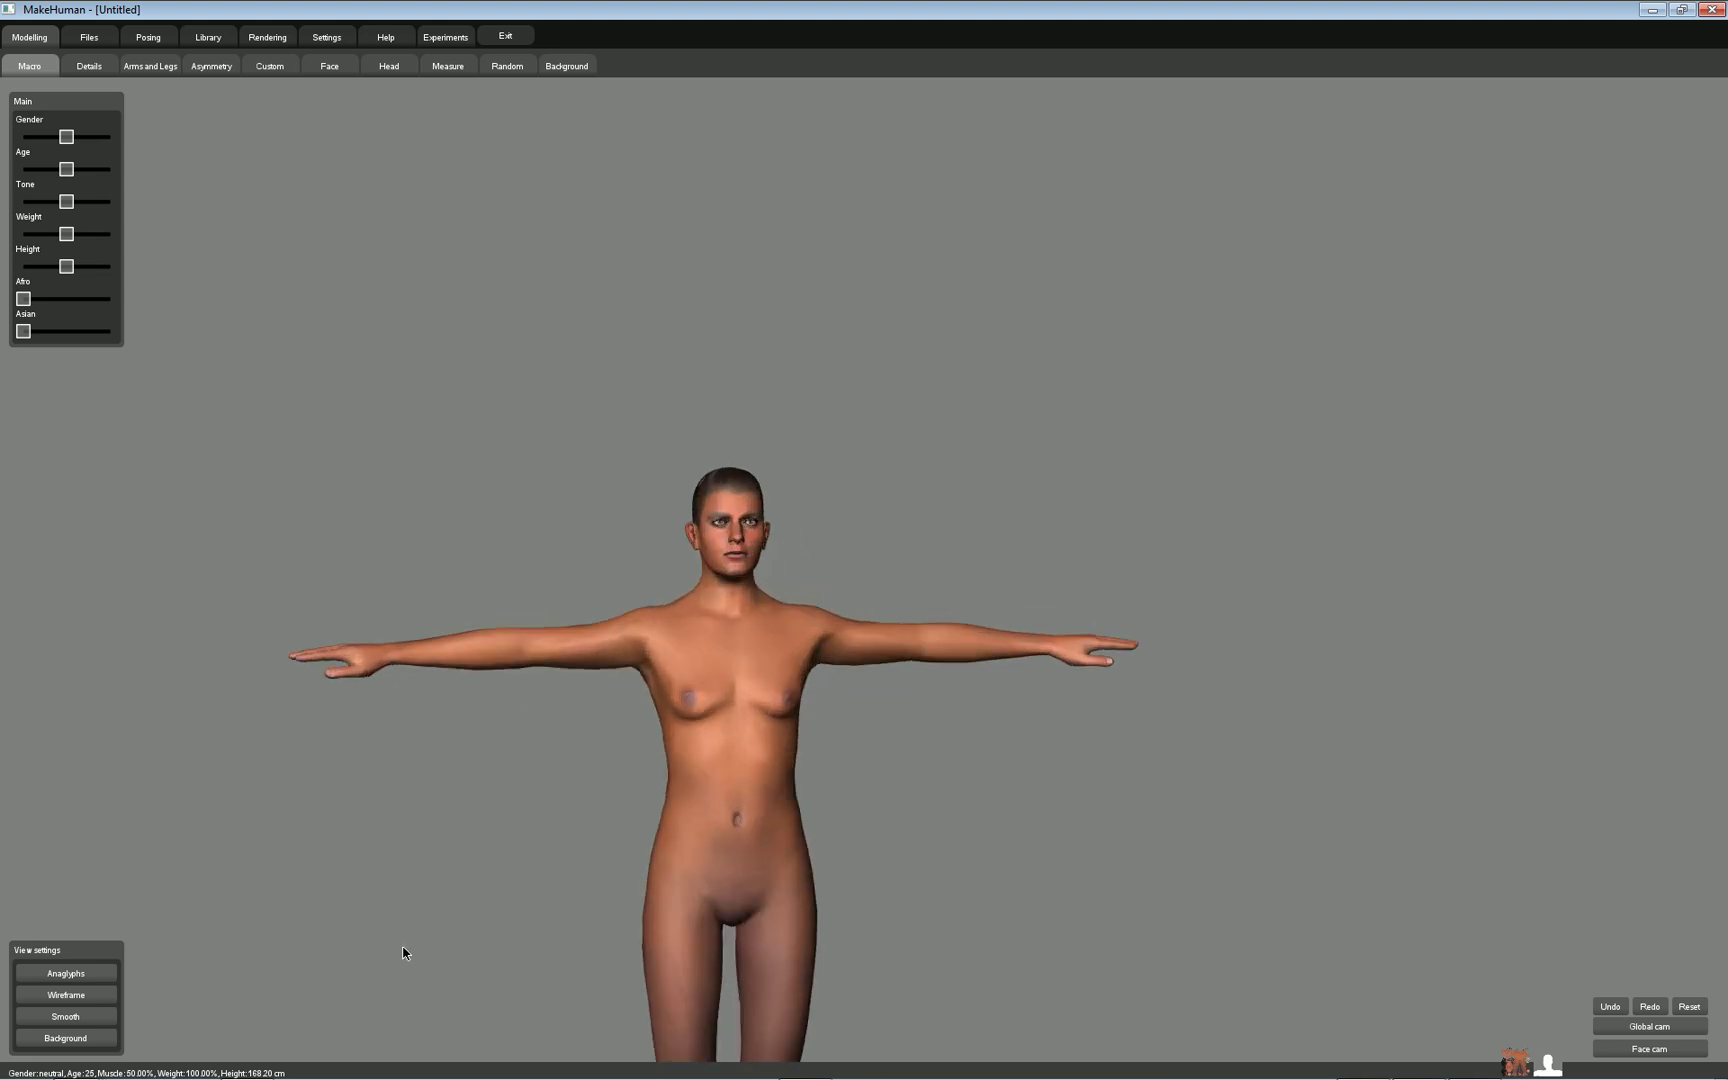
{"action": "scroll", "coordinate": [160, 1000], "scroll_direction": "down", "scroll_amount": 2}
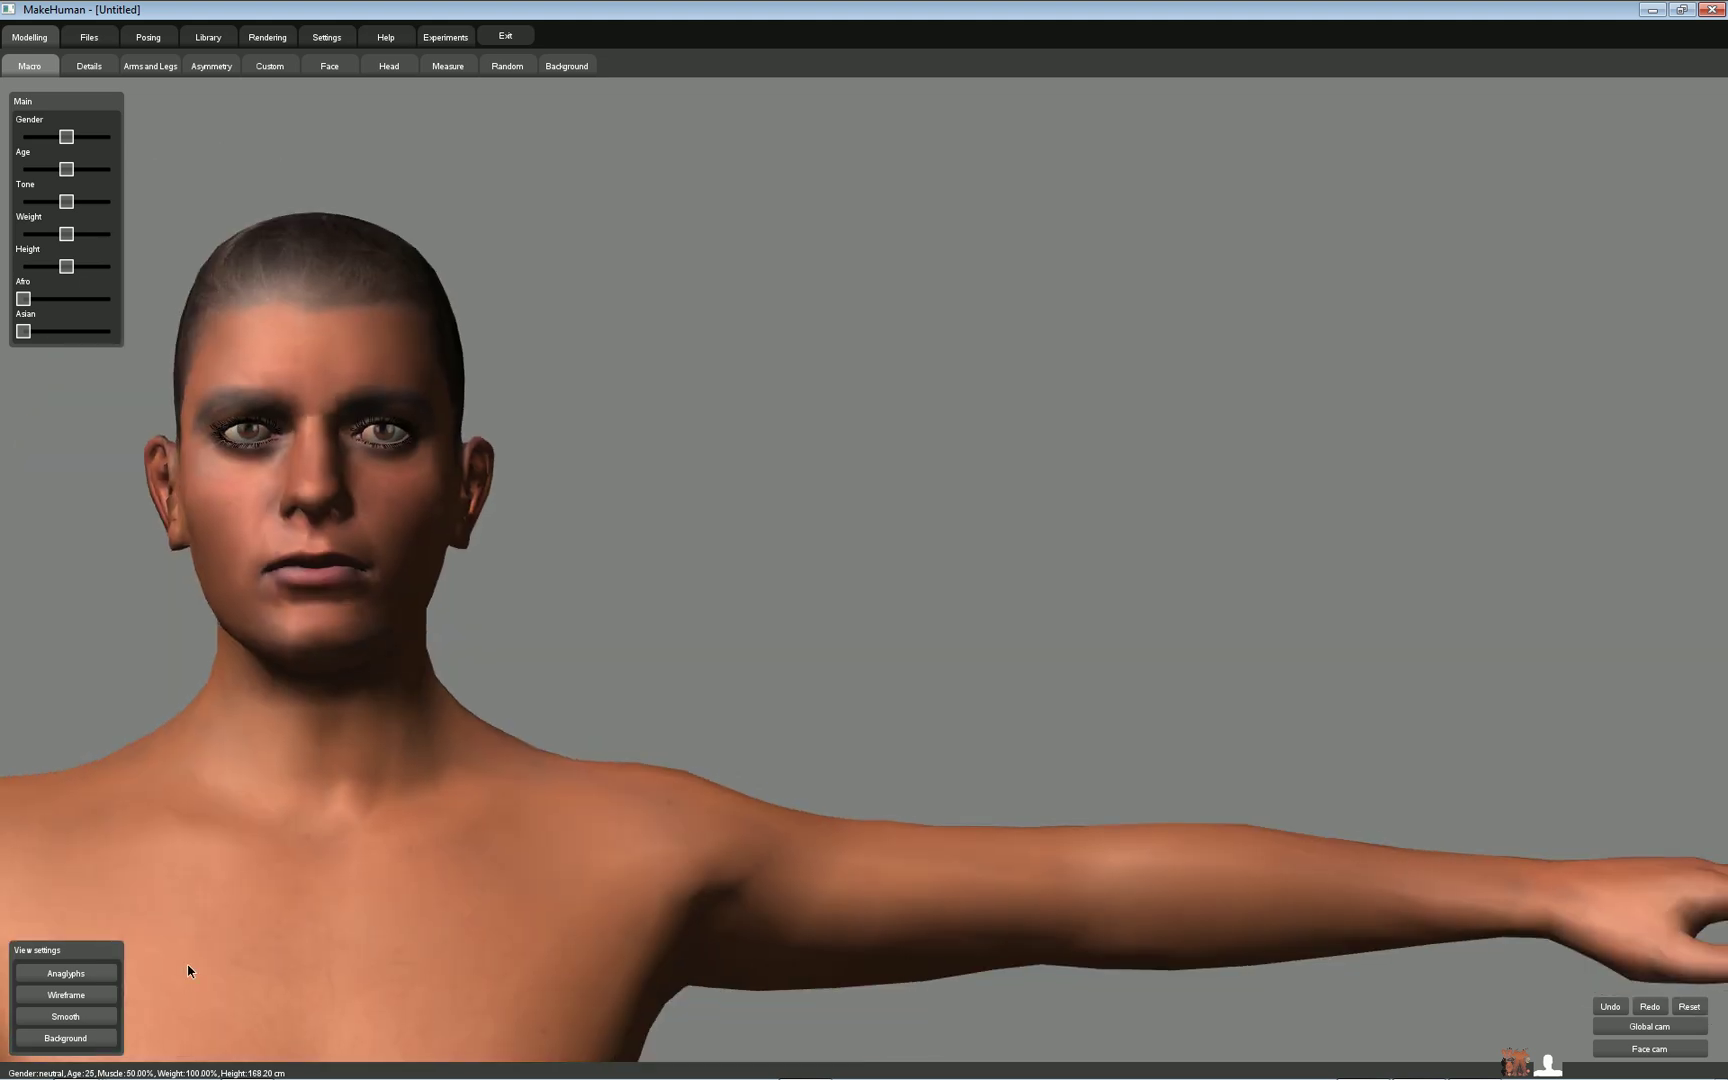
{"action": "mouse_move", "coordinate": [355, 850]}
{"action": "left_mouse_down"}
{"action": "mouse_move", "coordinate": [370, 845]}
{"action": "mouse_move", "coordinate": [355, 845]}
{"action": "left_mouse_up"}
{"action": "left_click_drag", "start_coordinate": [474, 825], "coordinate": [514, 829]}
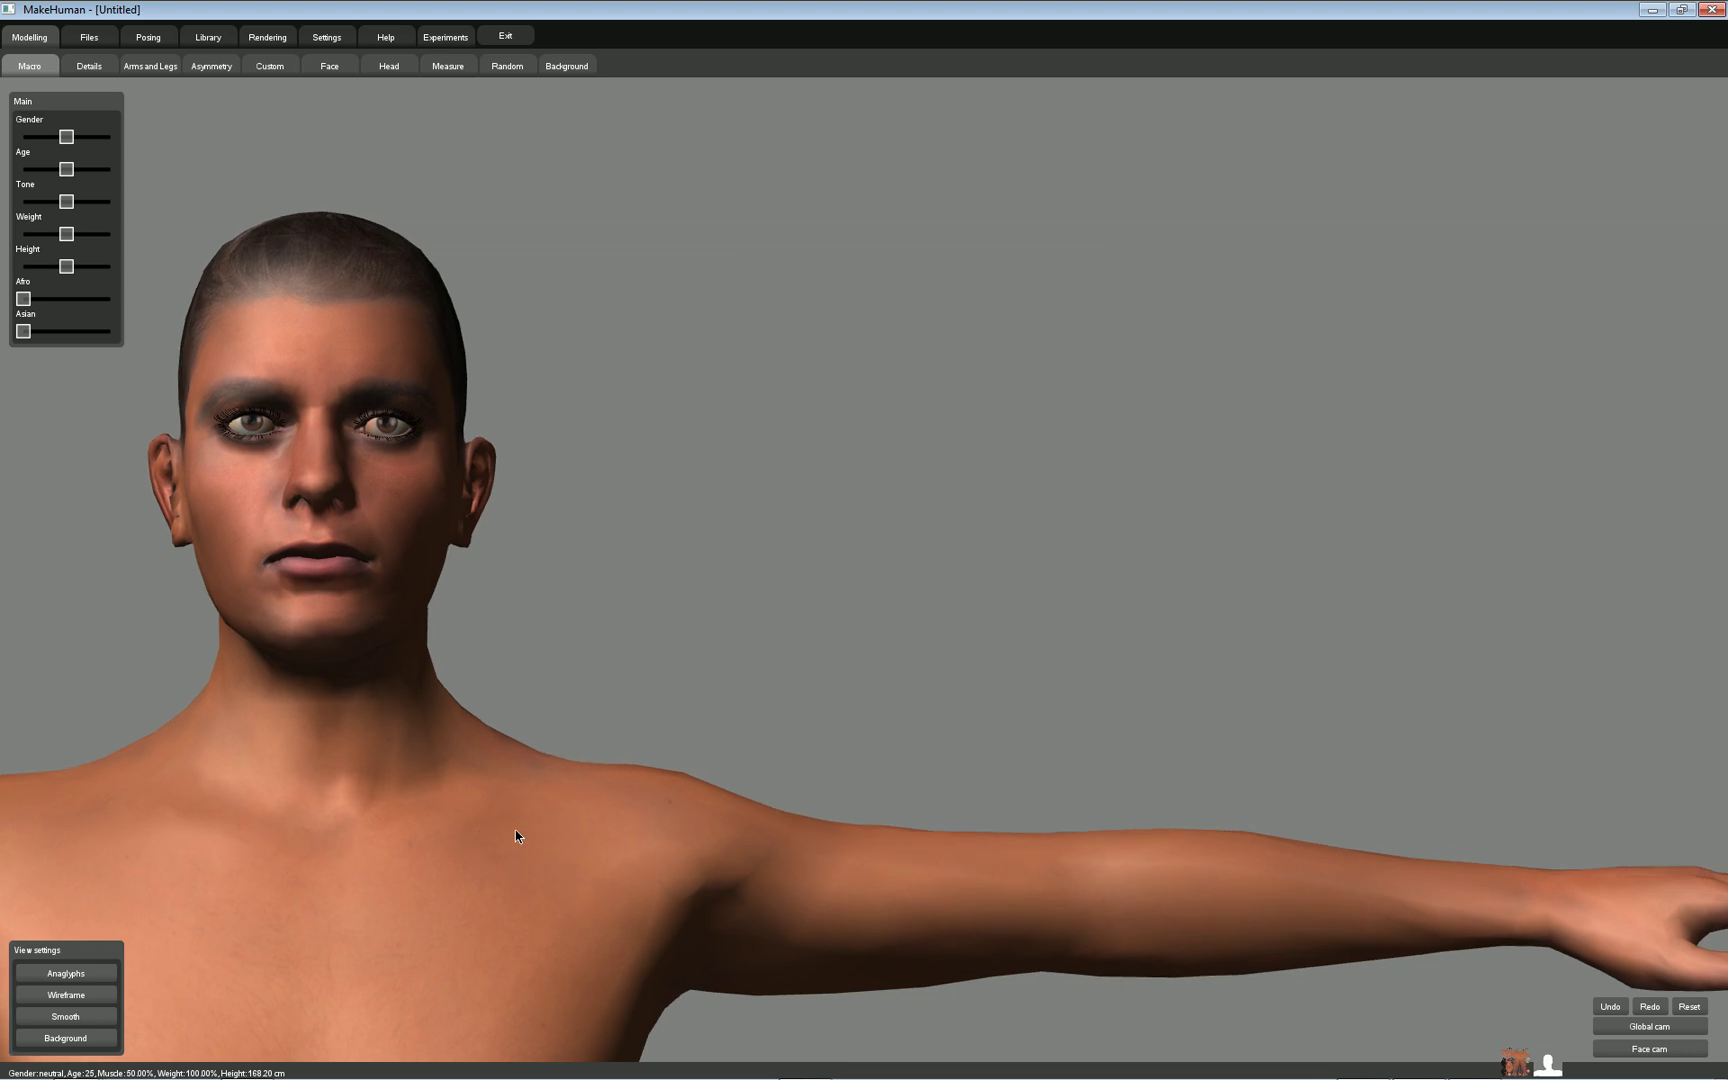
{"action": "right_click_drag", "start_coordinate": [514, 829], "coordinate": [1003, 824]}
{"action": "left_click_drag", "start_coordinate": [1003, 824], "coordinate": [976, 791]}
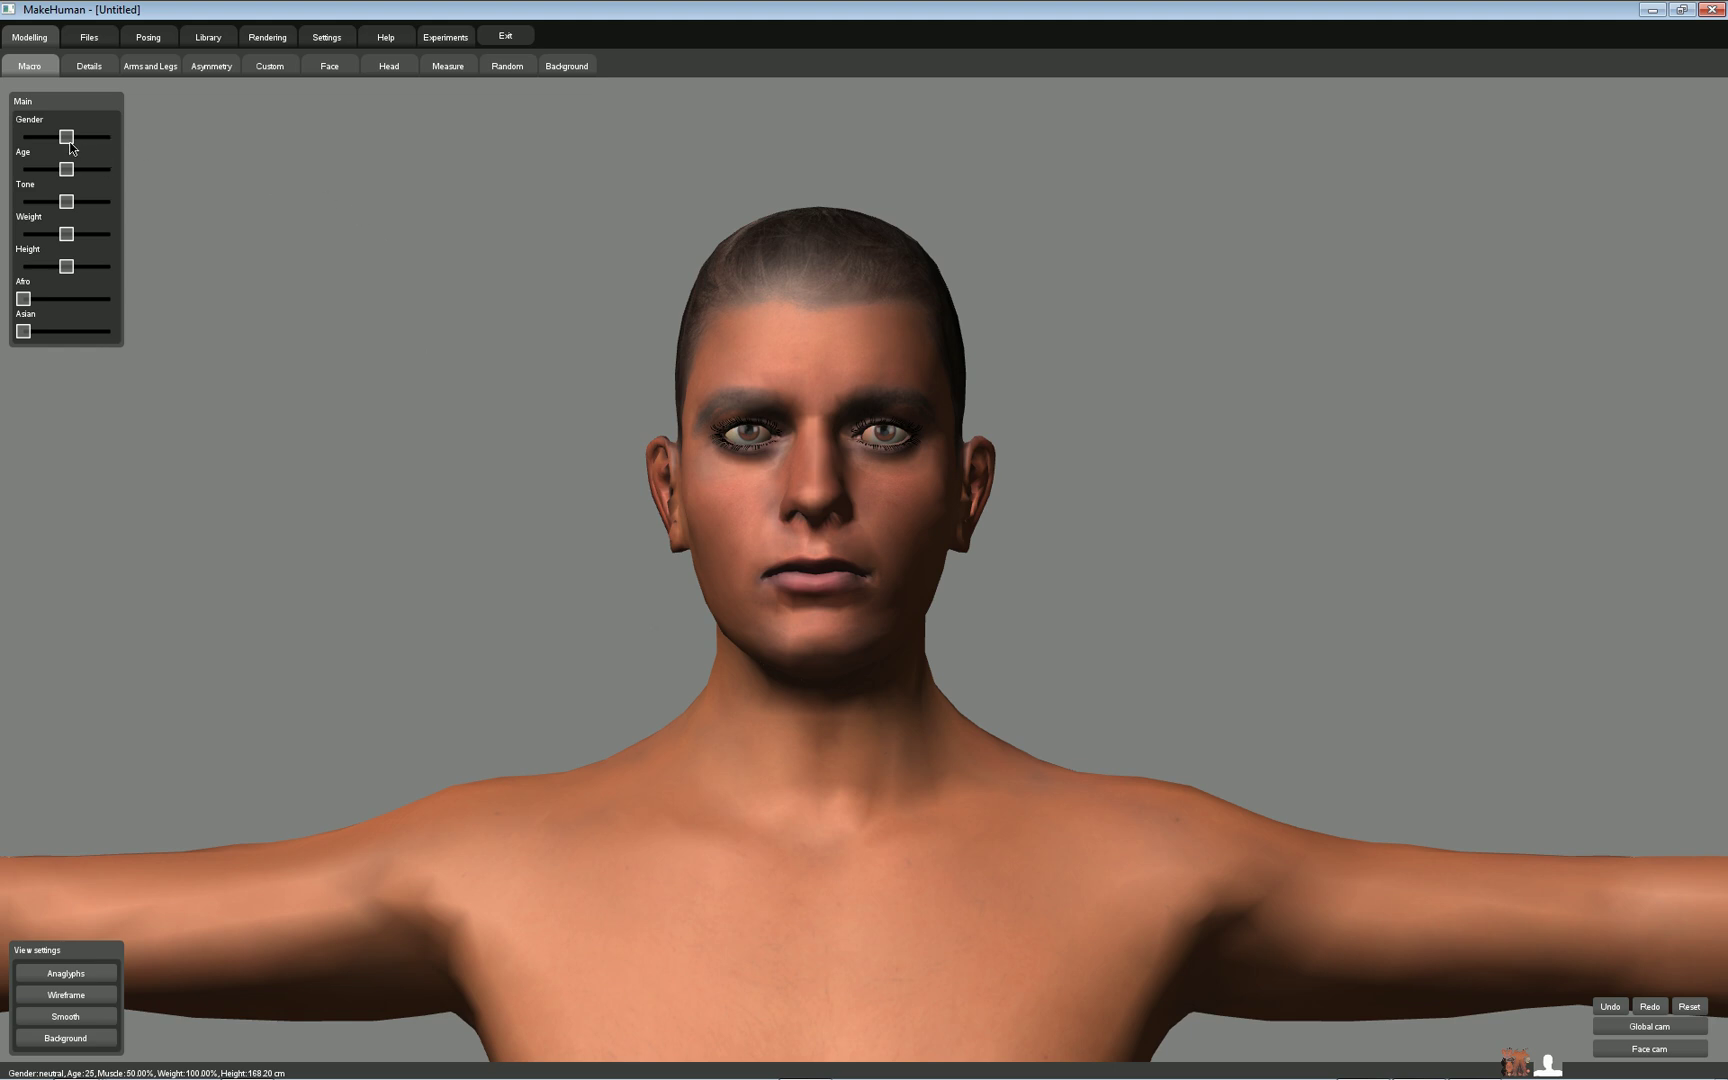
- Make the model fully female and about 19 years old, then show the Details modifiers
{"action": "left_click_drag", "start_coordinate": [66, 140], "coordinate": [1, 143]}
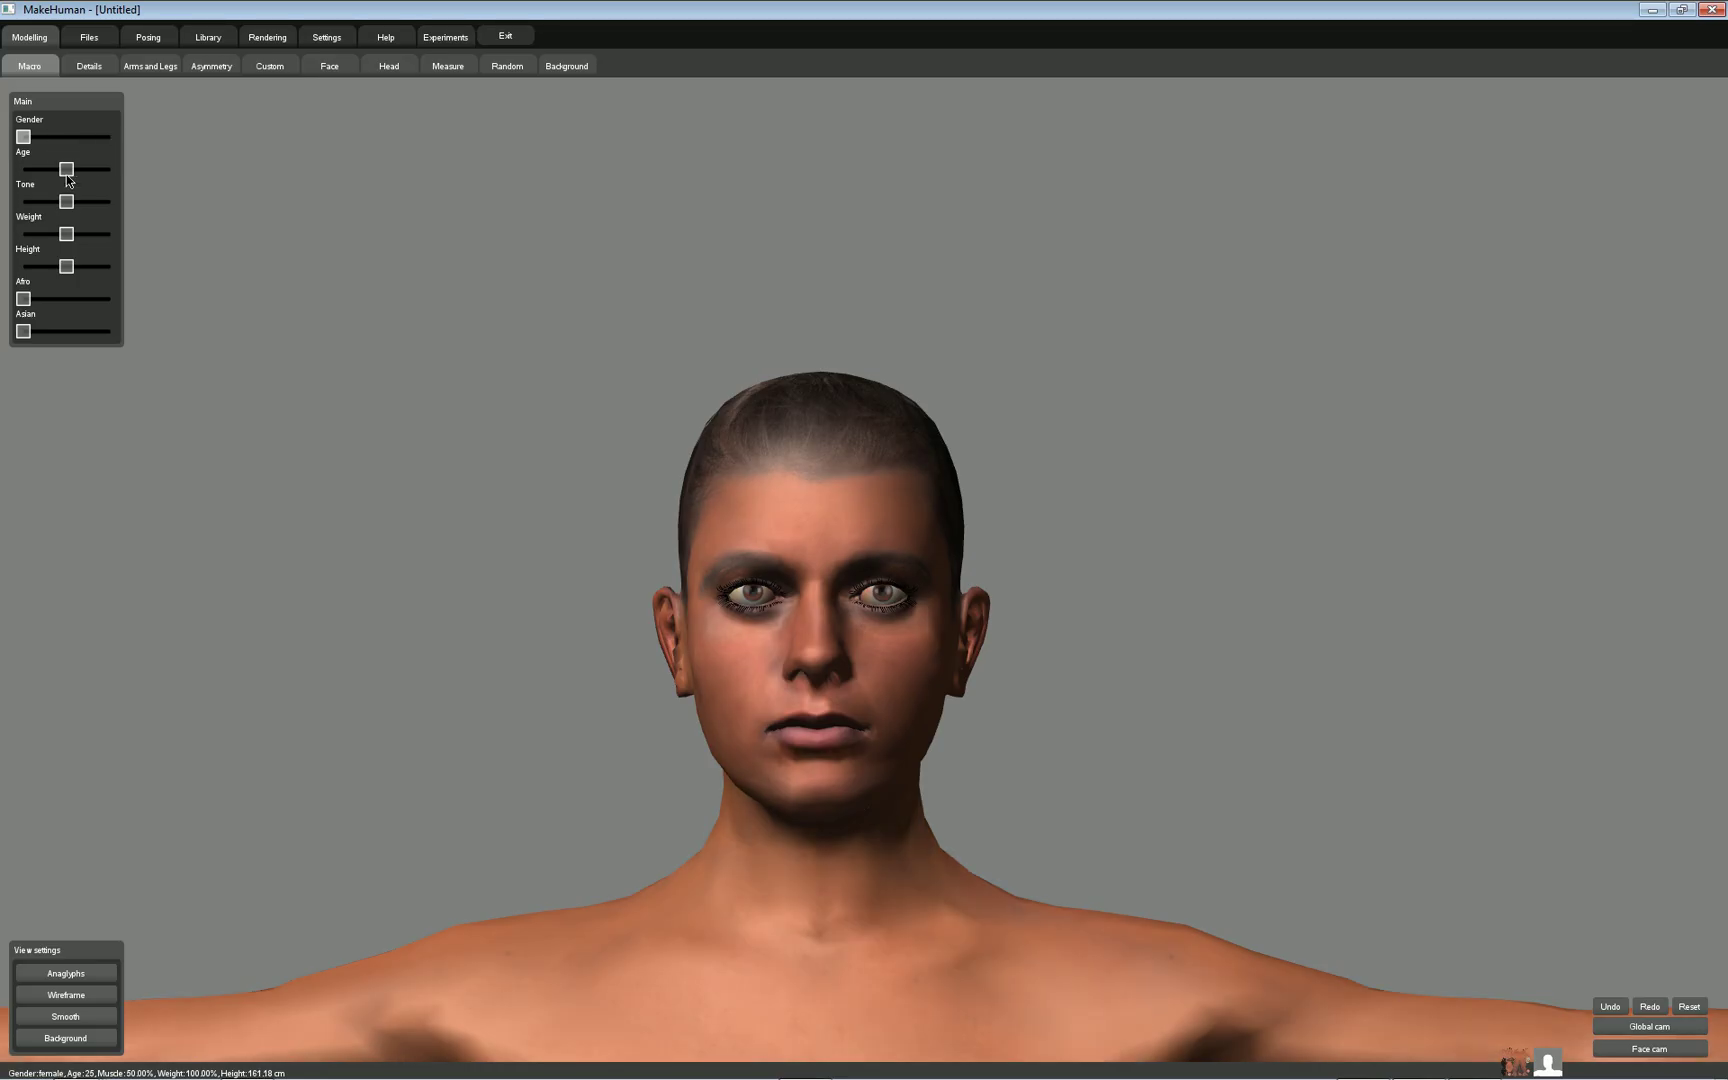
{"action": "left_click_drag", "start_coordinate": [64, 176], "coordinate": [51, 177]}
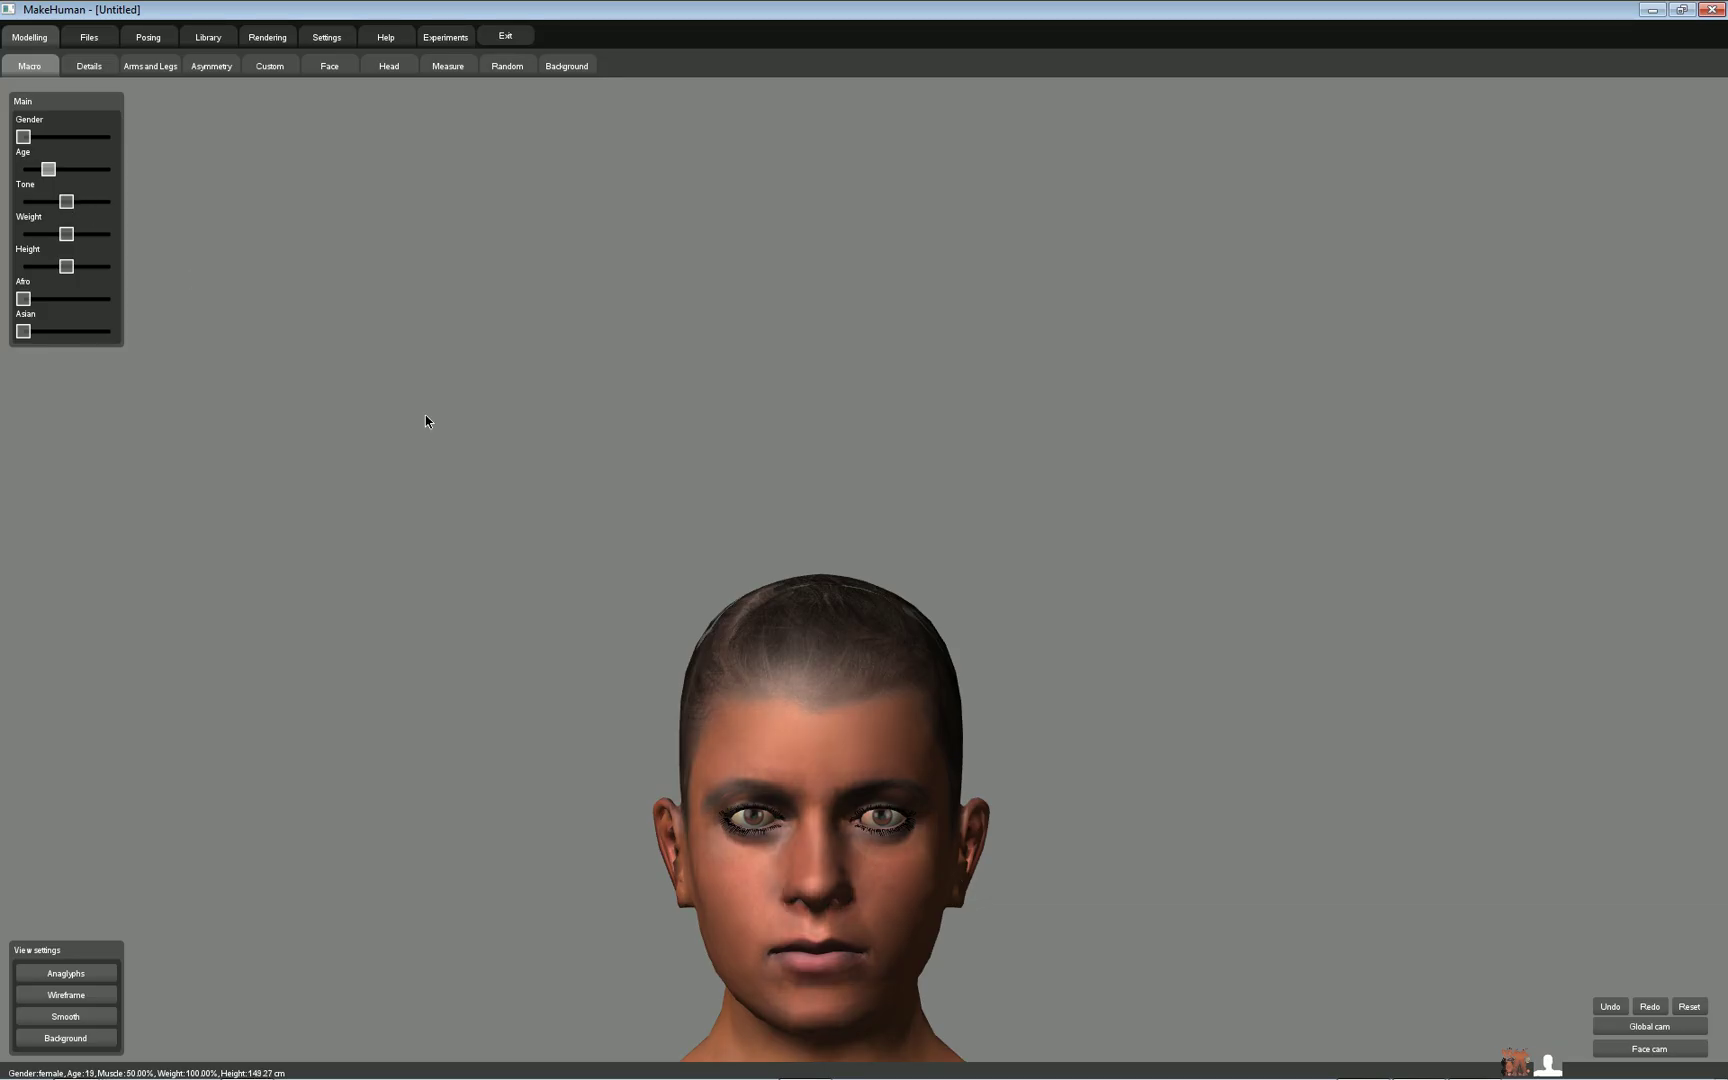
{"action": "scroll", "coordinate": [775, 748], "scroll_direction": "down", "scroll_amount": 3}
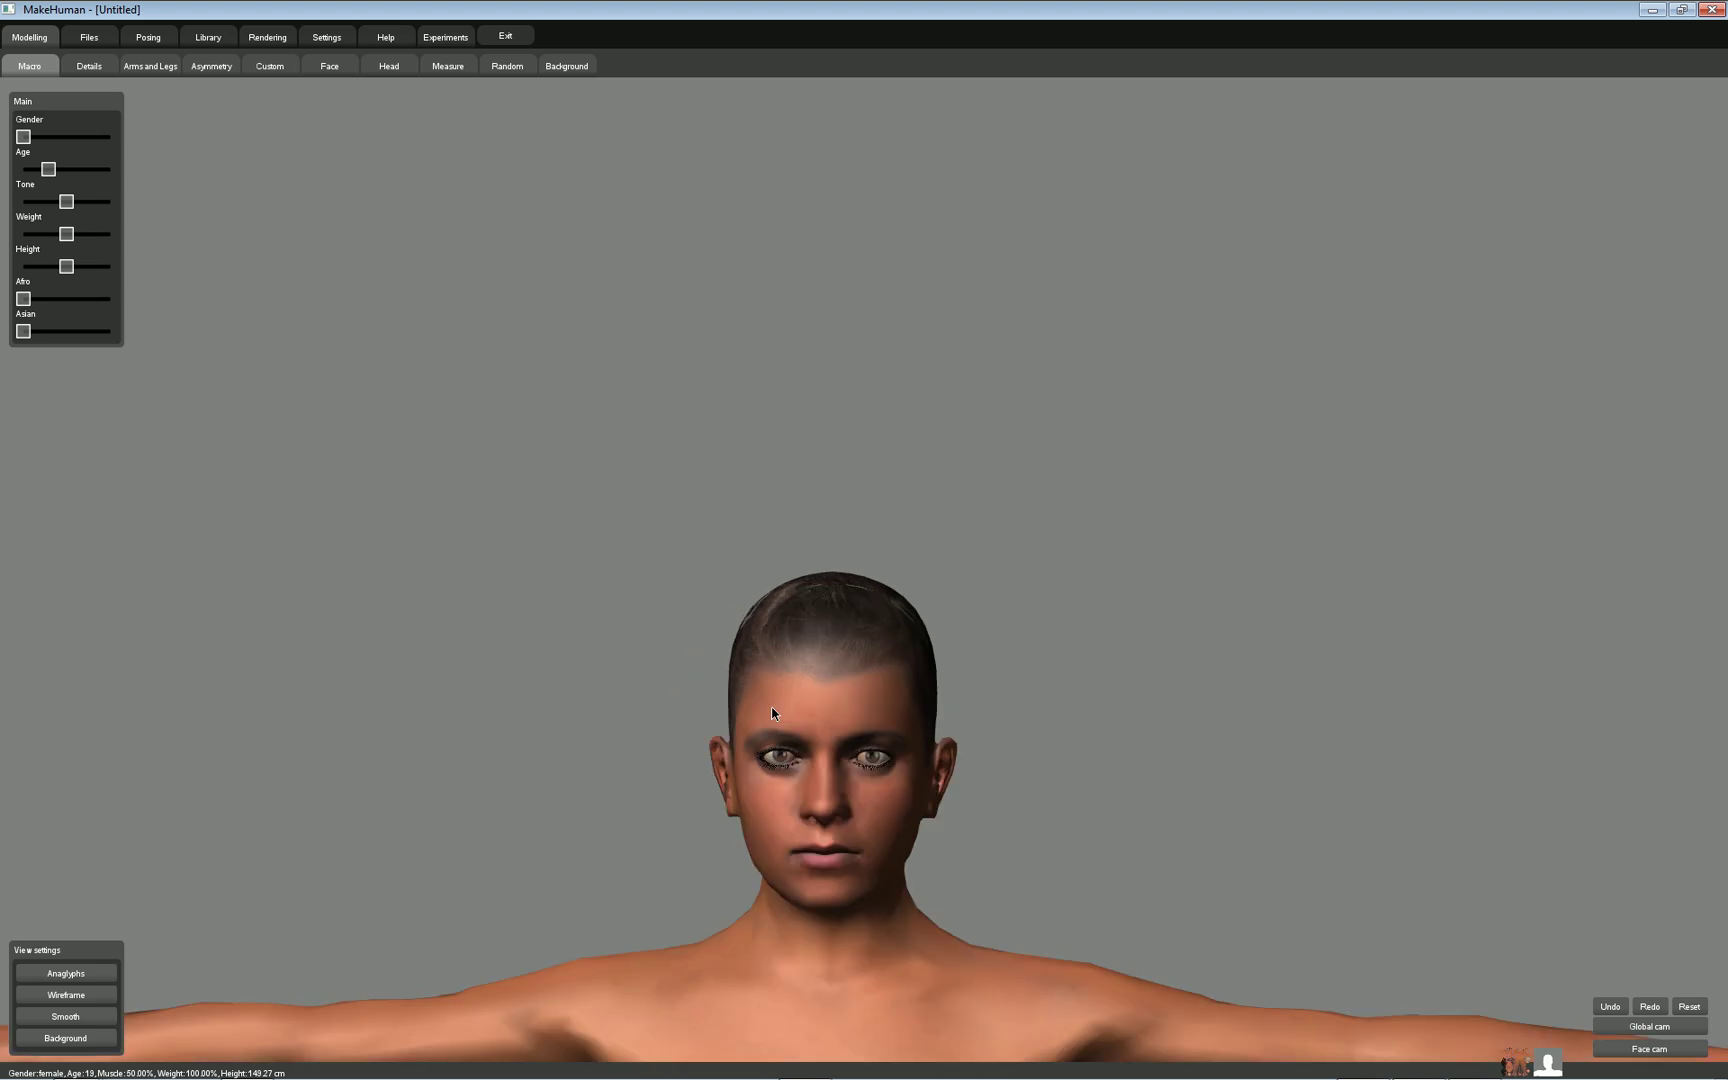
{"action": "scroll", "coordinate": [765, 746], "scroll_direction": "down", "scroll_amount": 3}
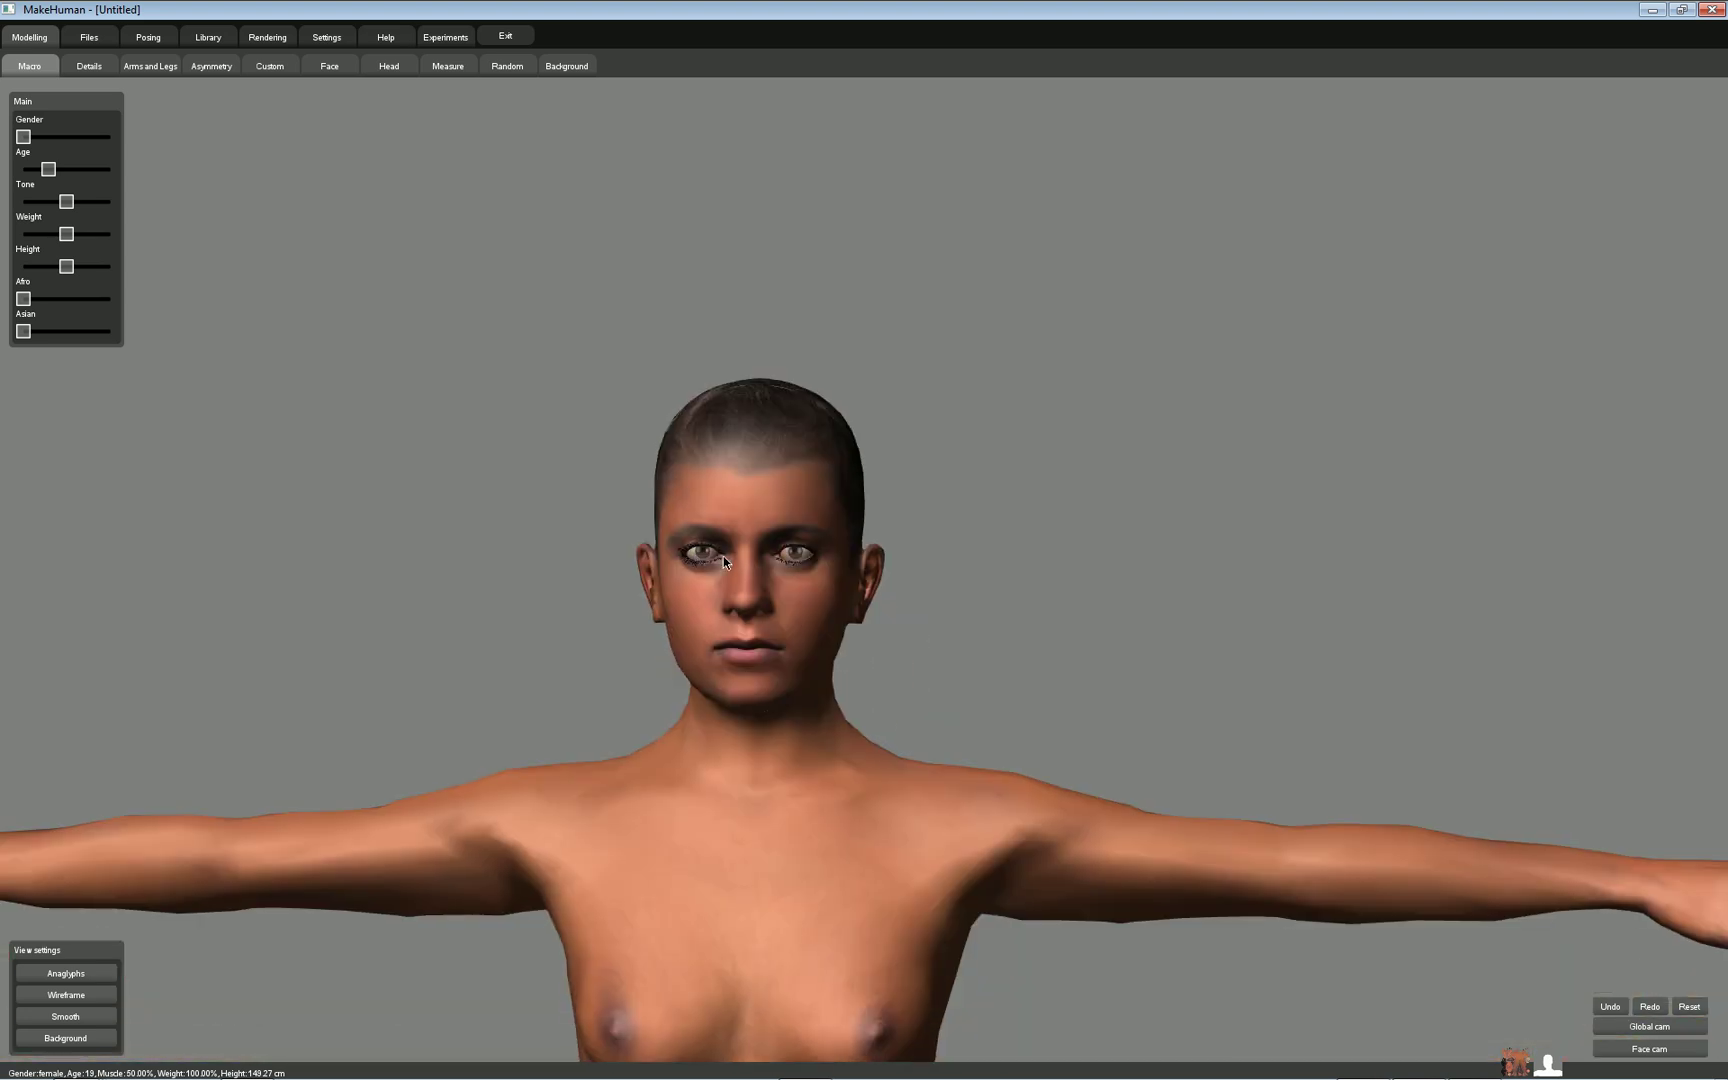
{"action": "scroll", "coordinate": [724, 556], "scroll_direction": "down", "scroll_amount": 1}
{"action": "scroll", "coordinate": [722, 556], "scroll_direction": "up", "scroll_amount": 4}
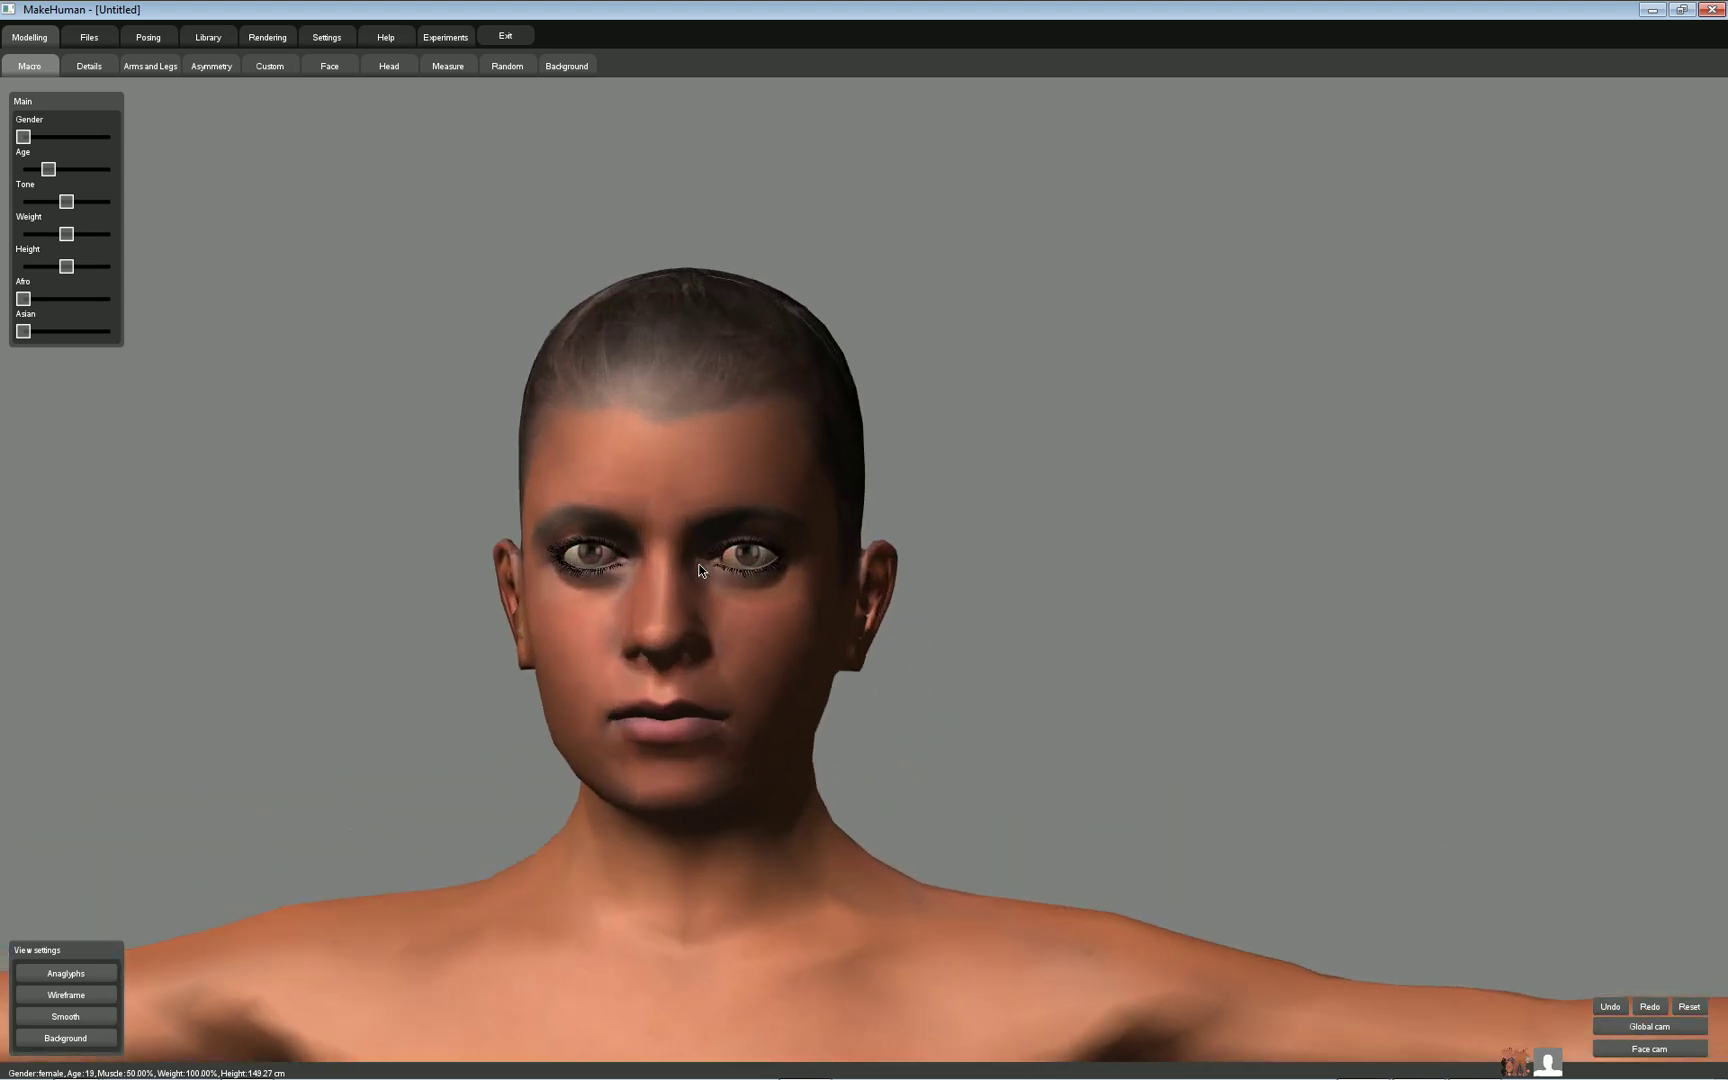
{"action": "left_click", "coordinate": [90, 67]}
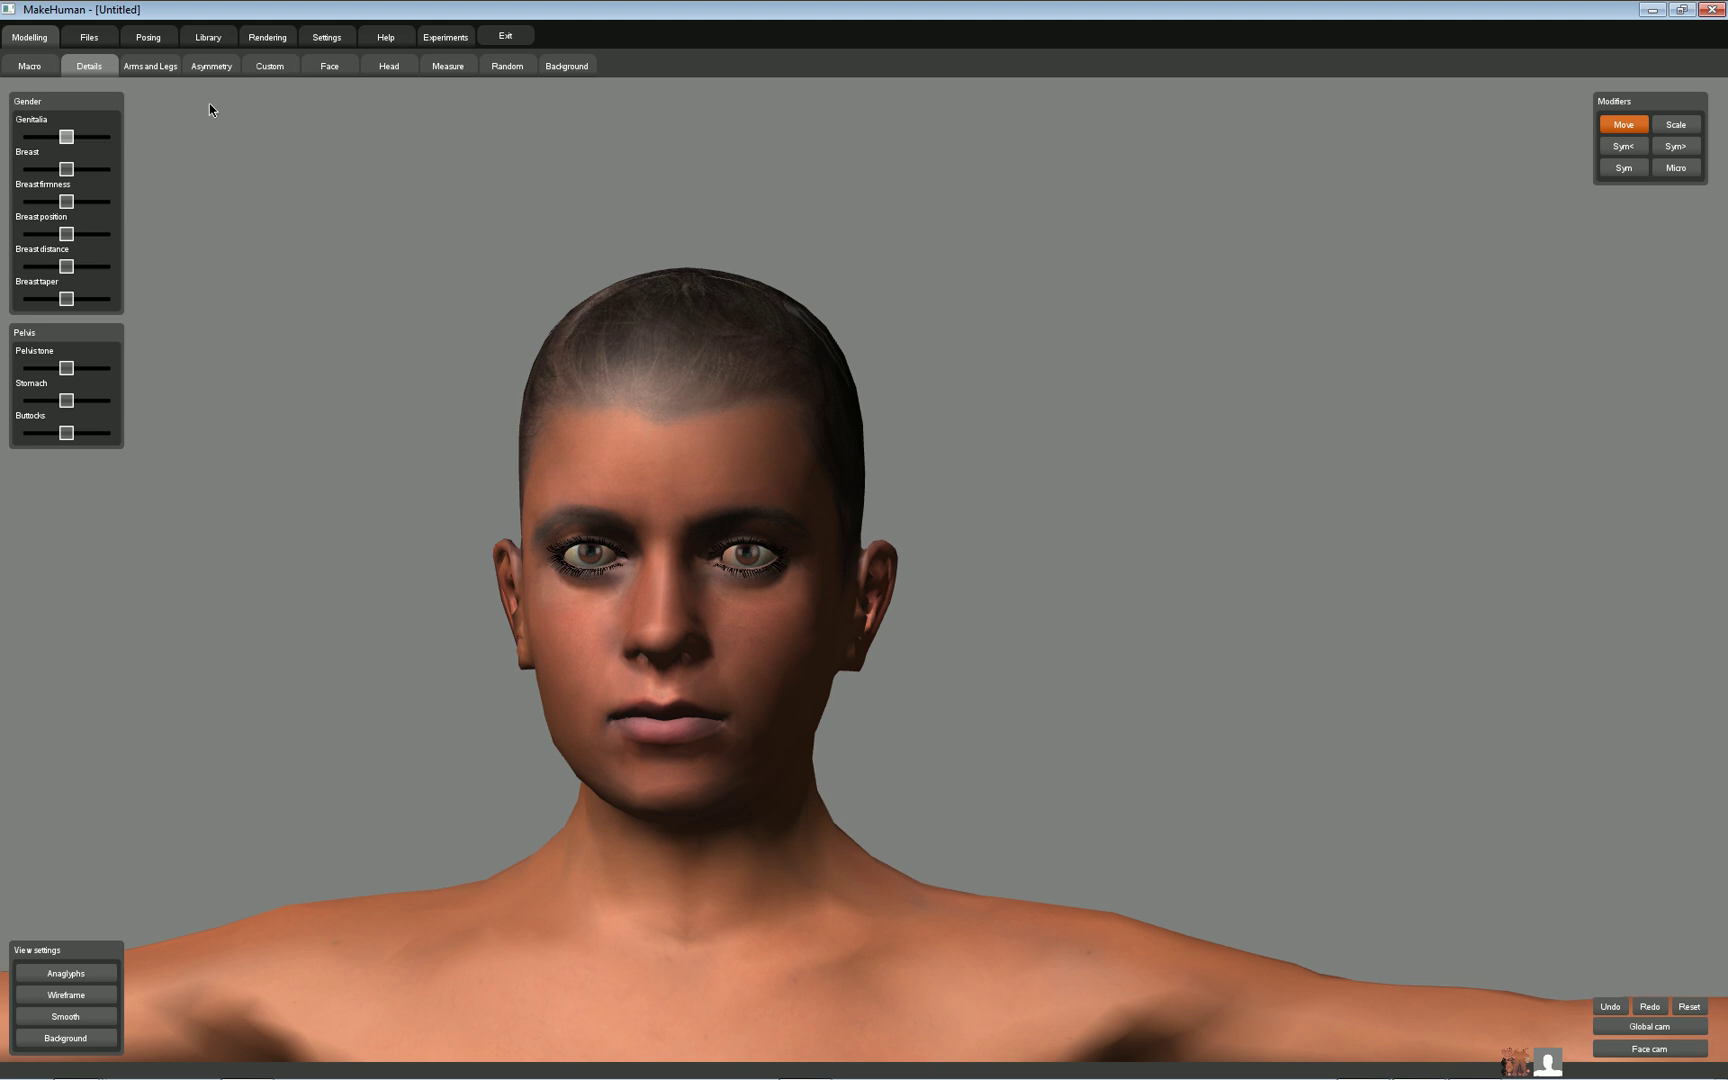
- Apply the first Right hand target in the Arms and Legs modifiers
{"action": "left_click", "coordinate": [151, 67]}
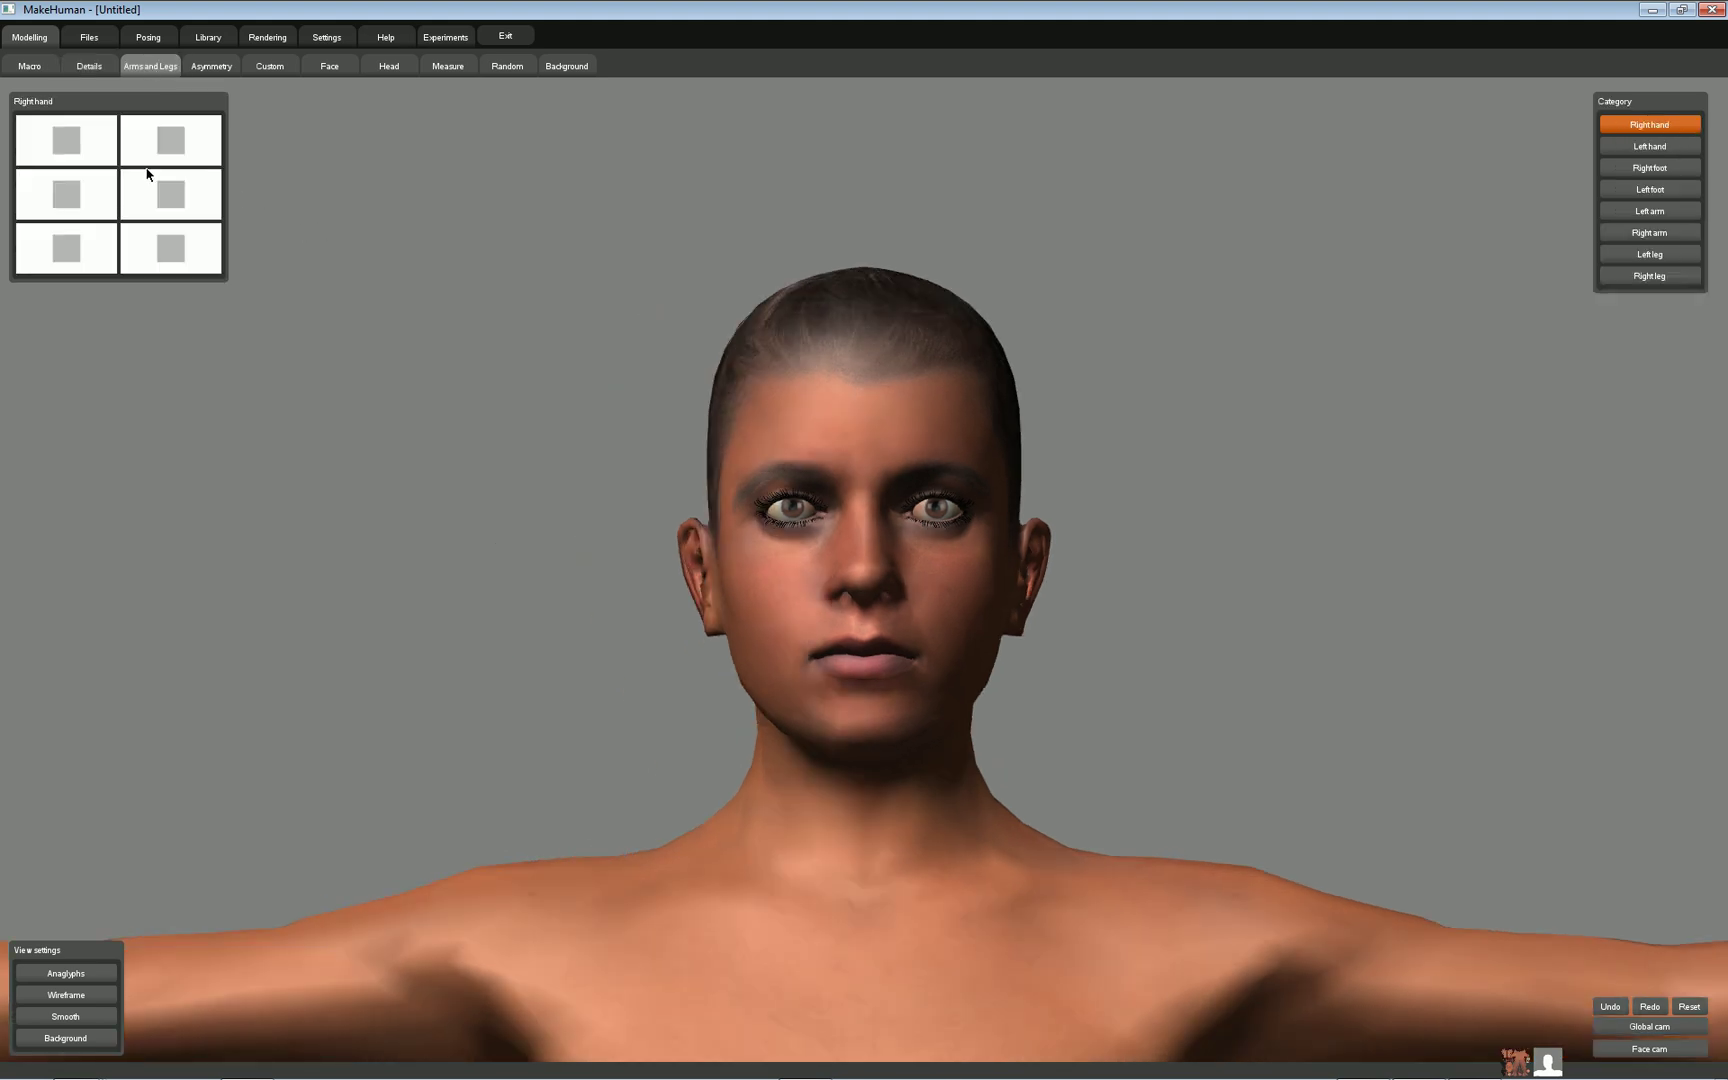
{"action": "left_click", "coordinate": [52, 144]}
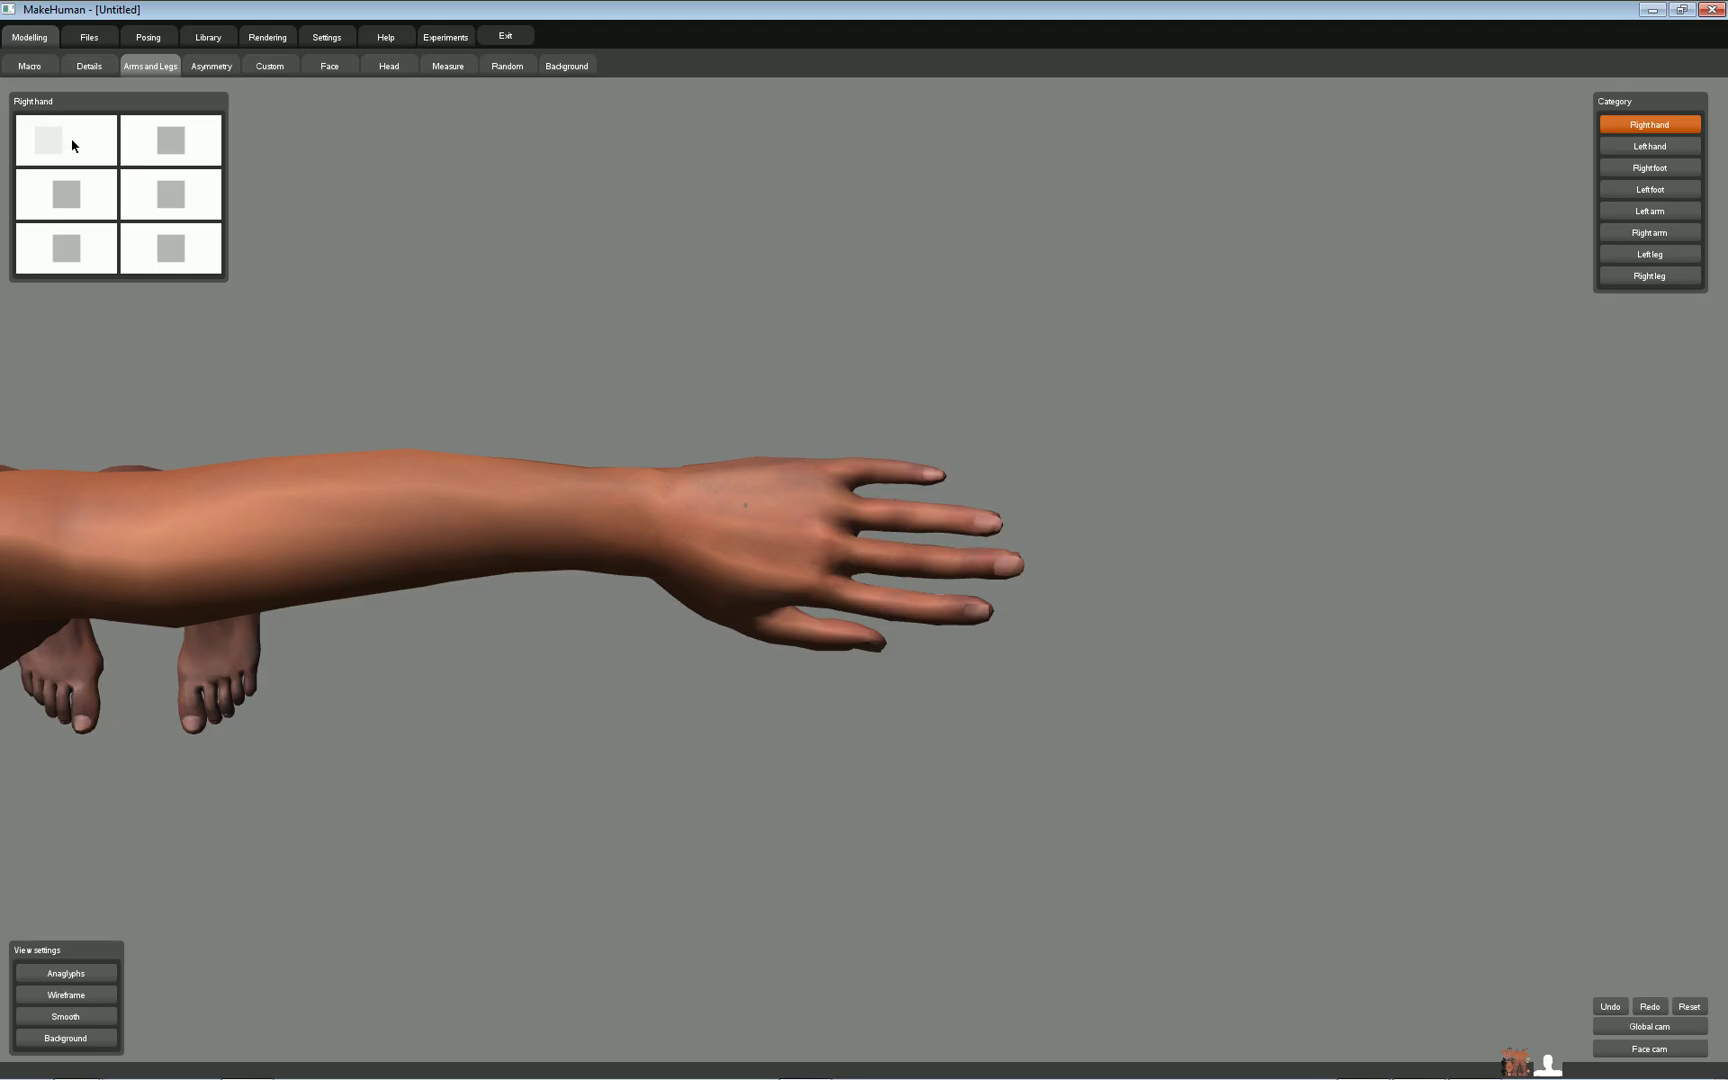
{"action": "left_click", "coordinate": [61, 138]}
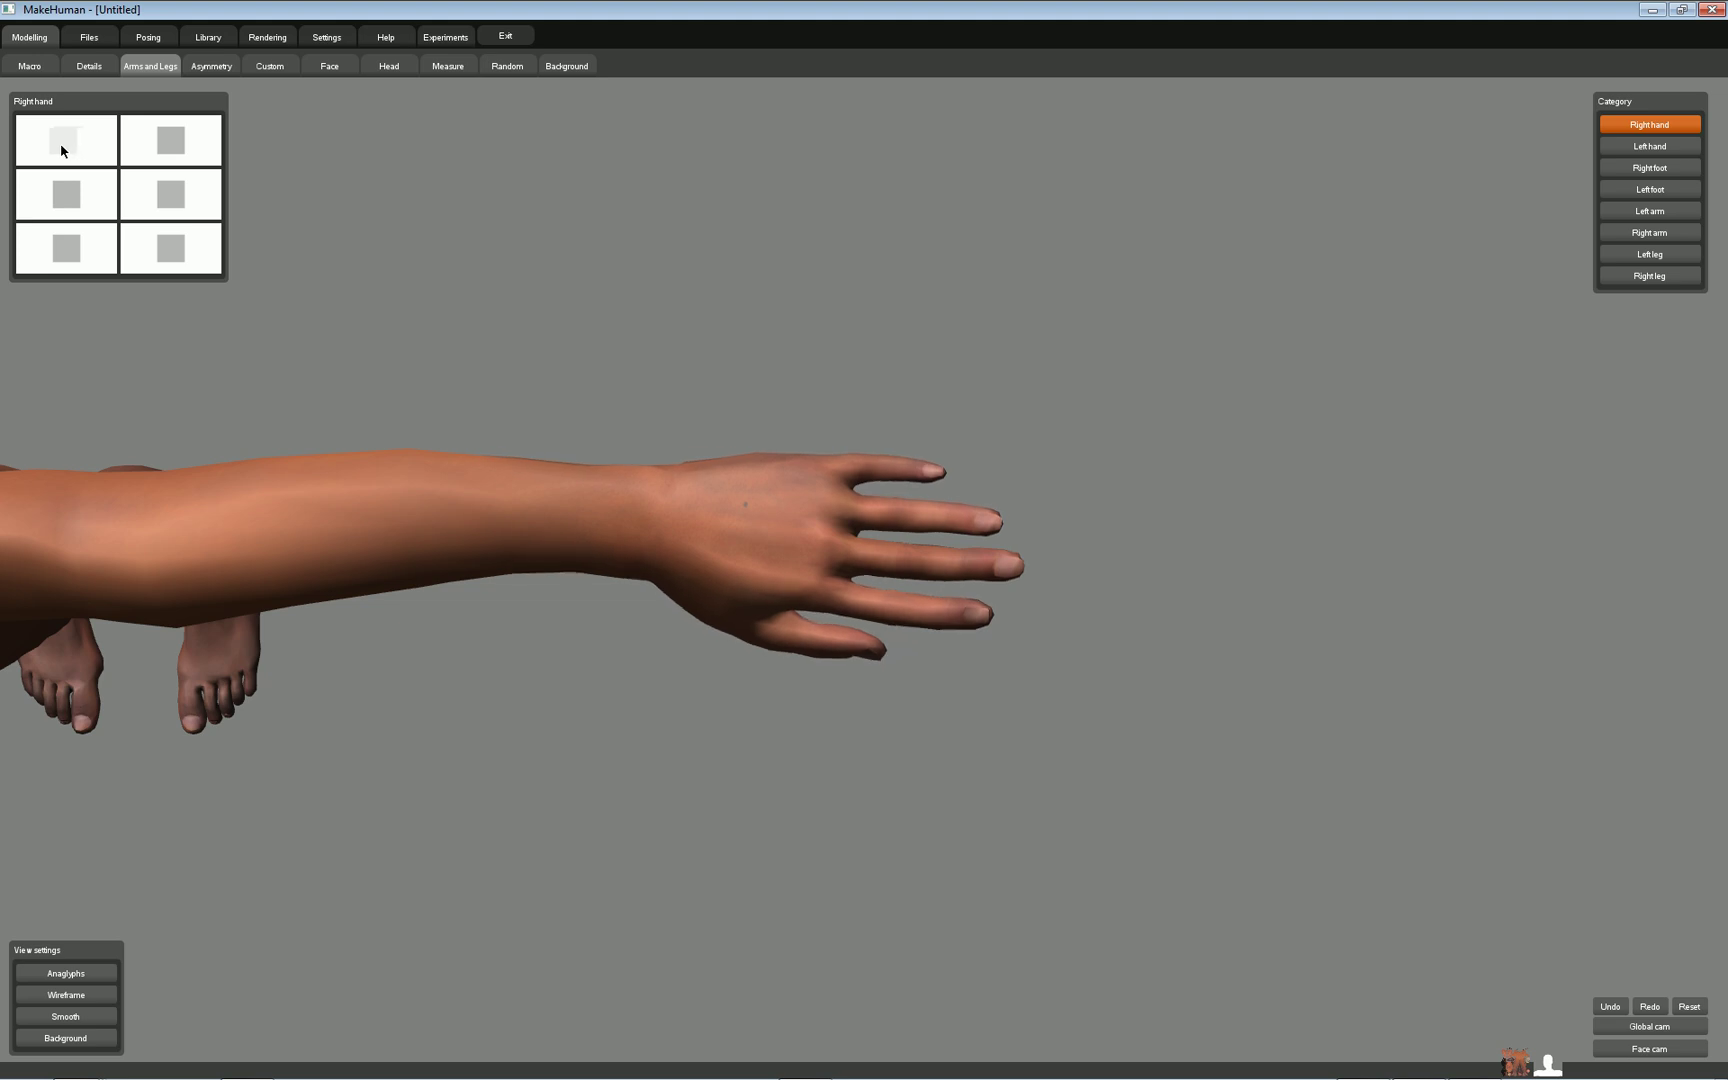
{"action": "left_click", "coordinate": [66, 139]}
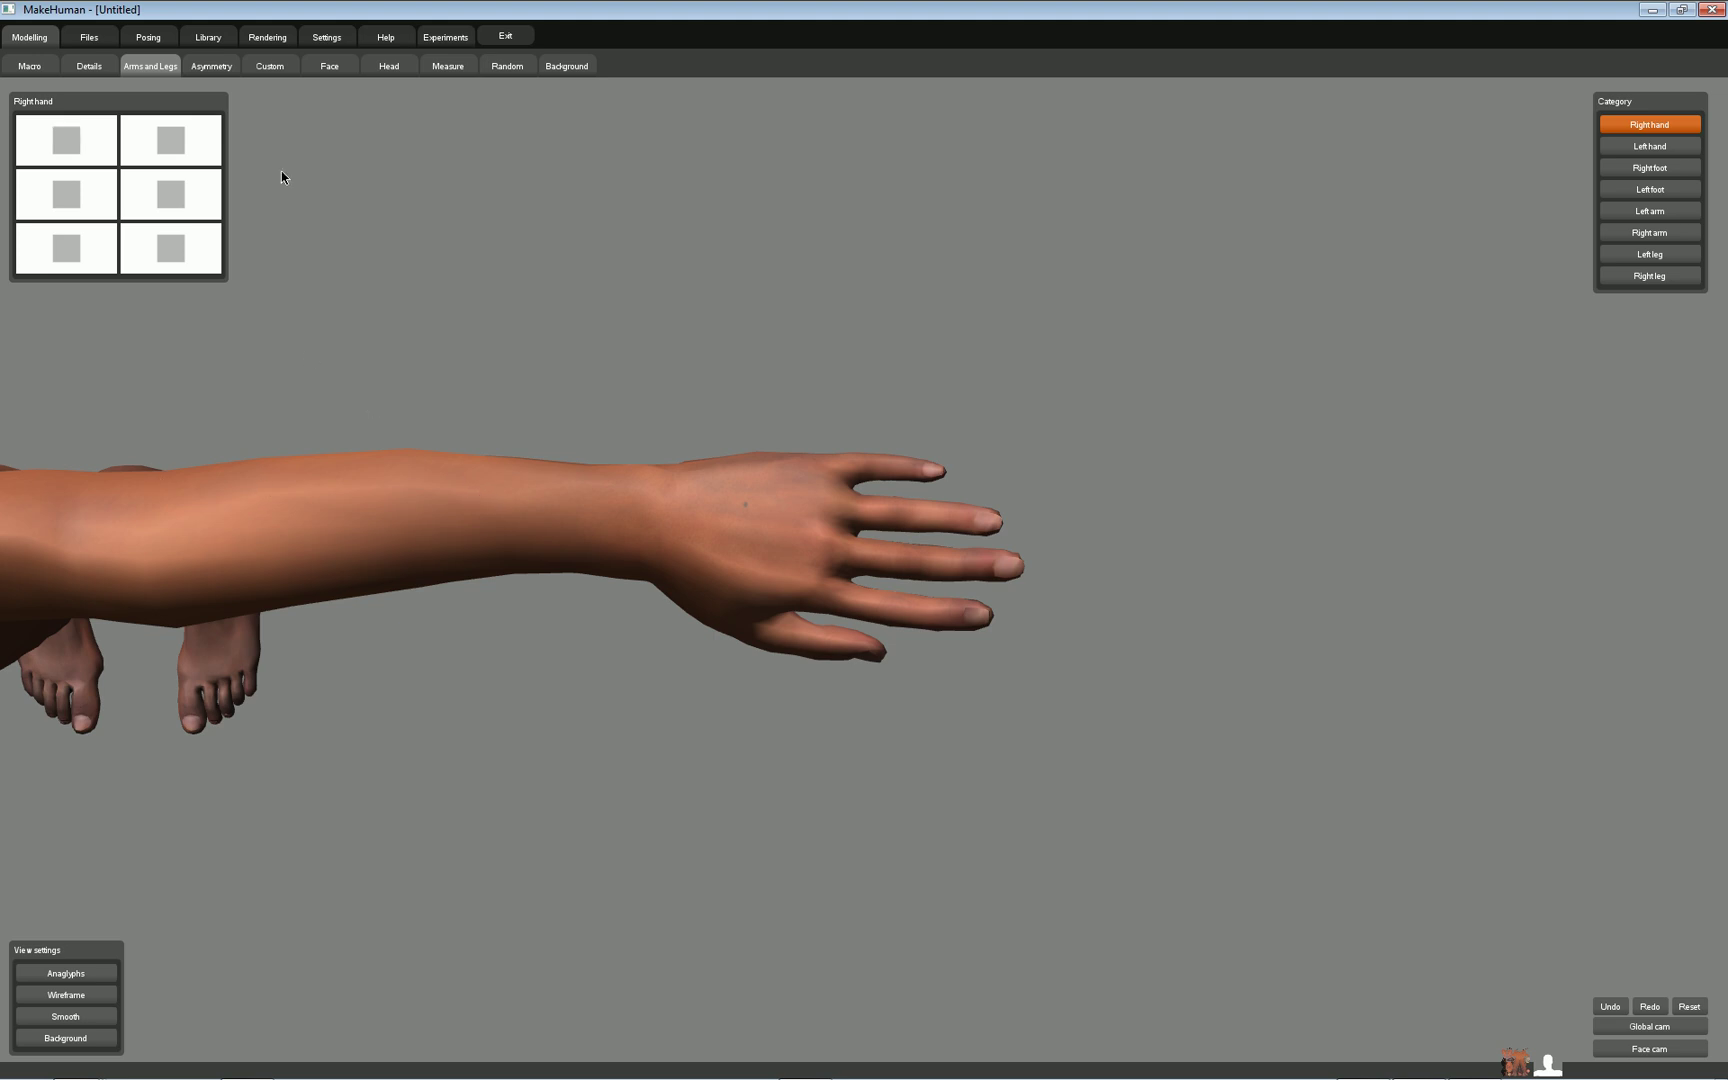
- Nudge Brow asymmetry slightly, then move through Custom to the Face modifiers
{"action": "left_click", "coordinate": [208, 66]}
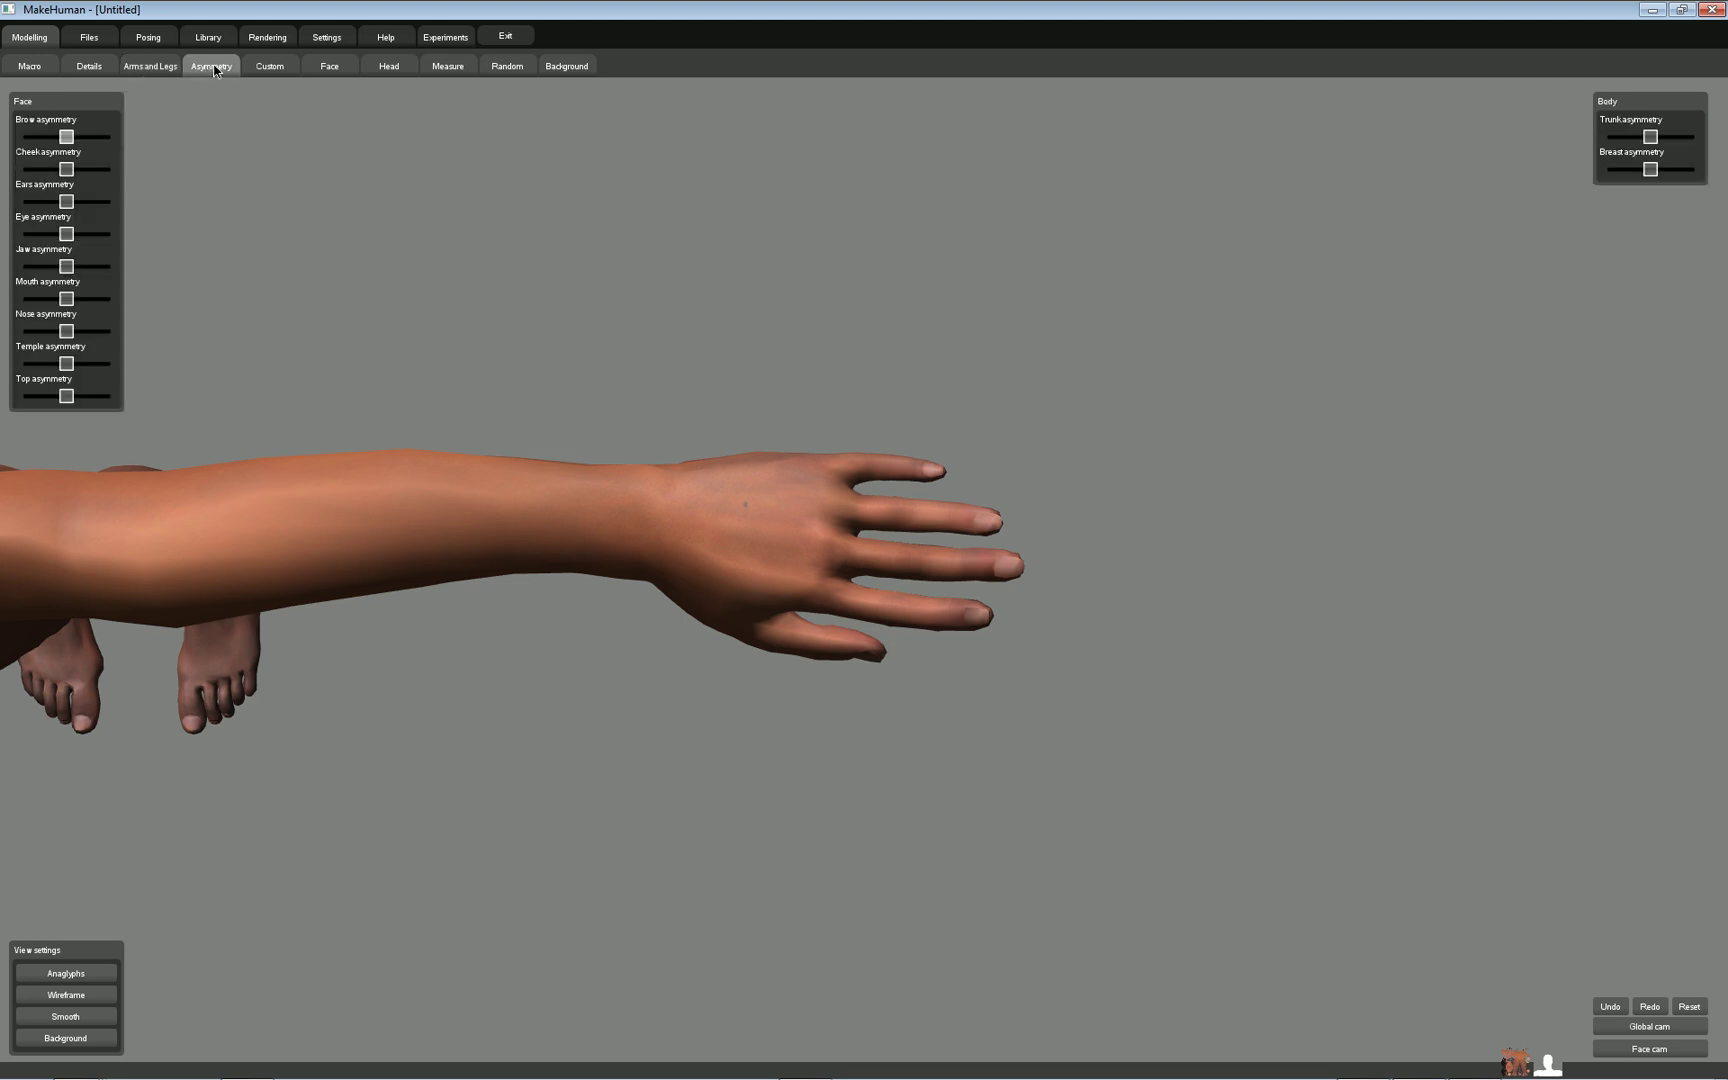
{"action": "left_click_drag", "start_coordinate": [67, 141], "coordinate": [70, 143]}
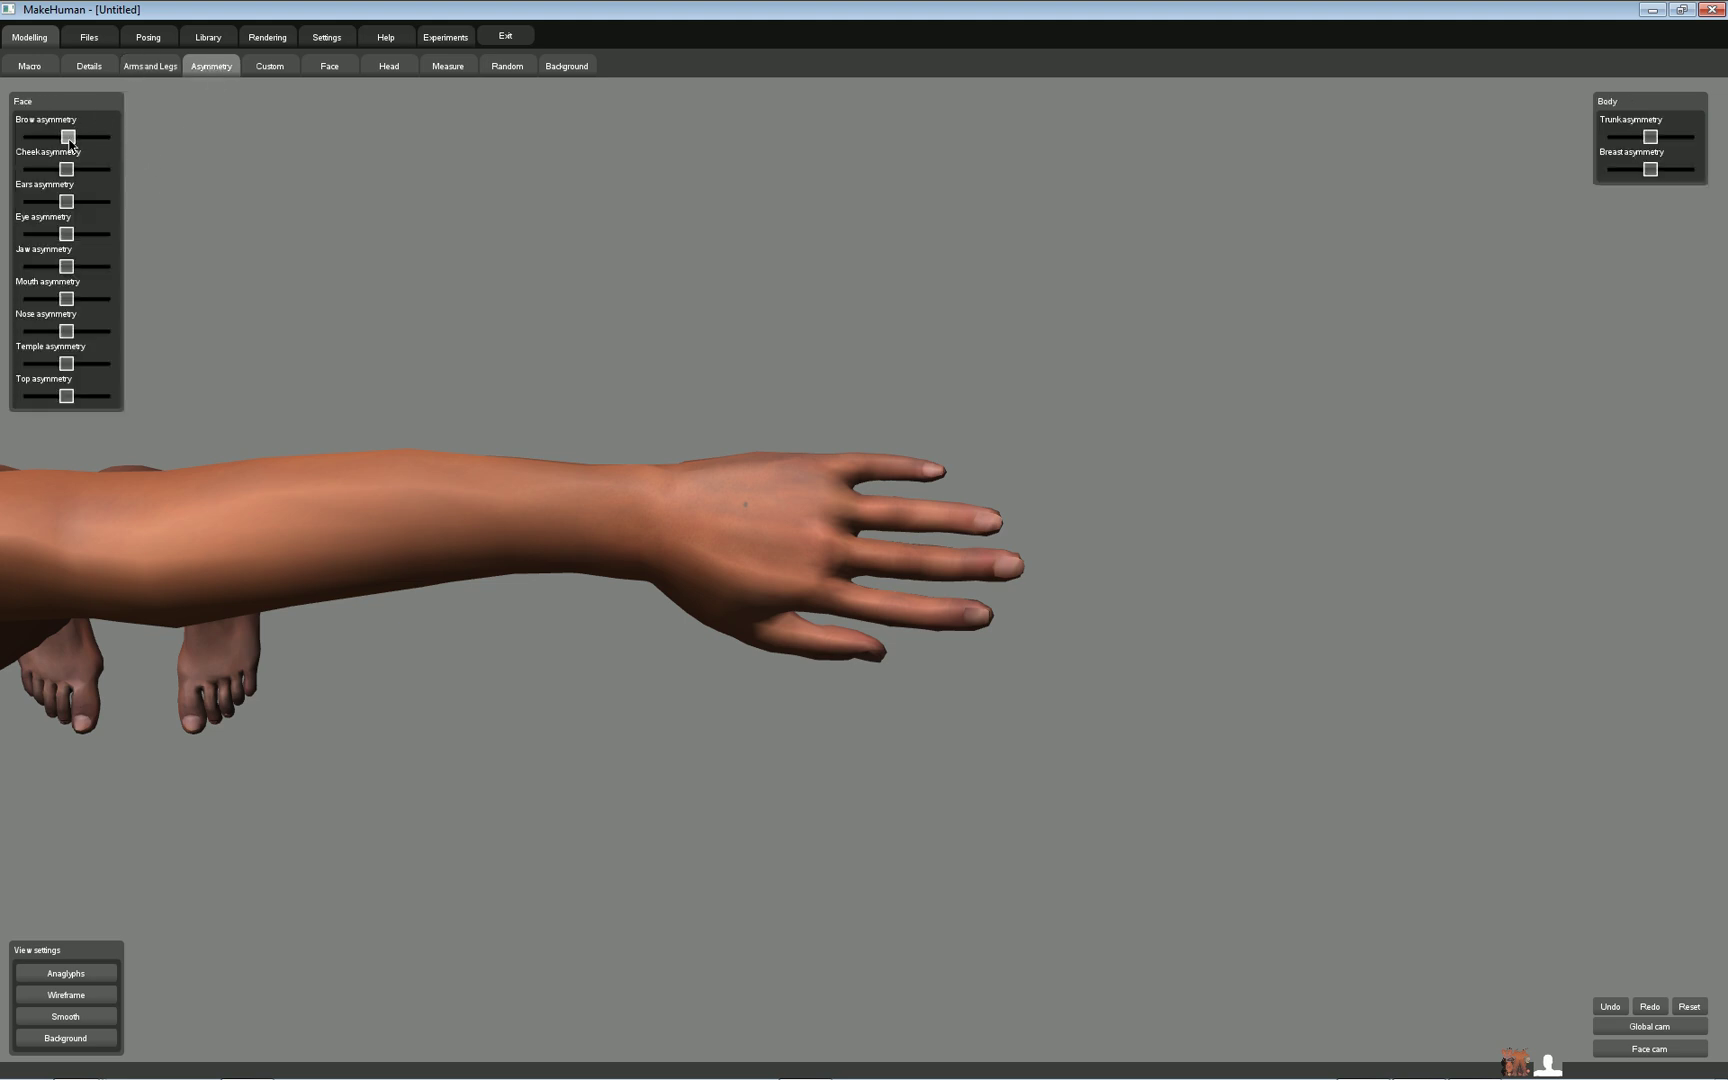
{"action": "left_click", "coordinate": [270, 66]}
{"action": "left_click", "coordinate": [329, 66]}
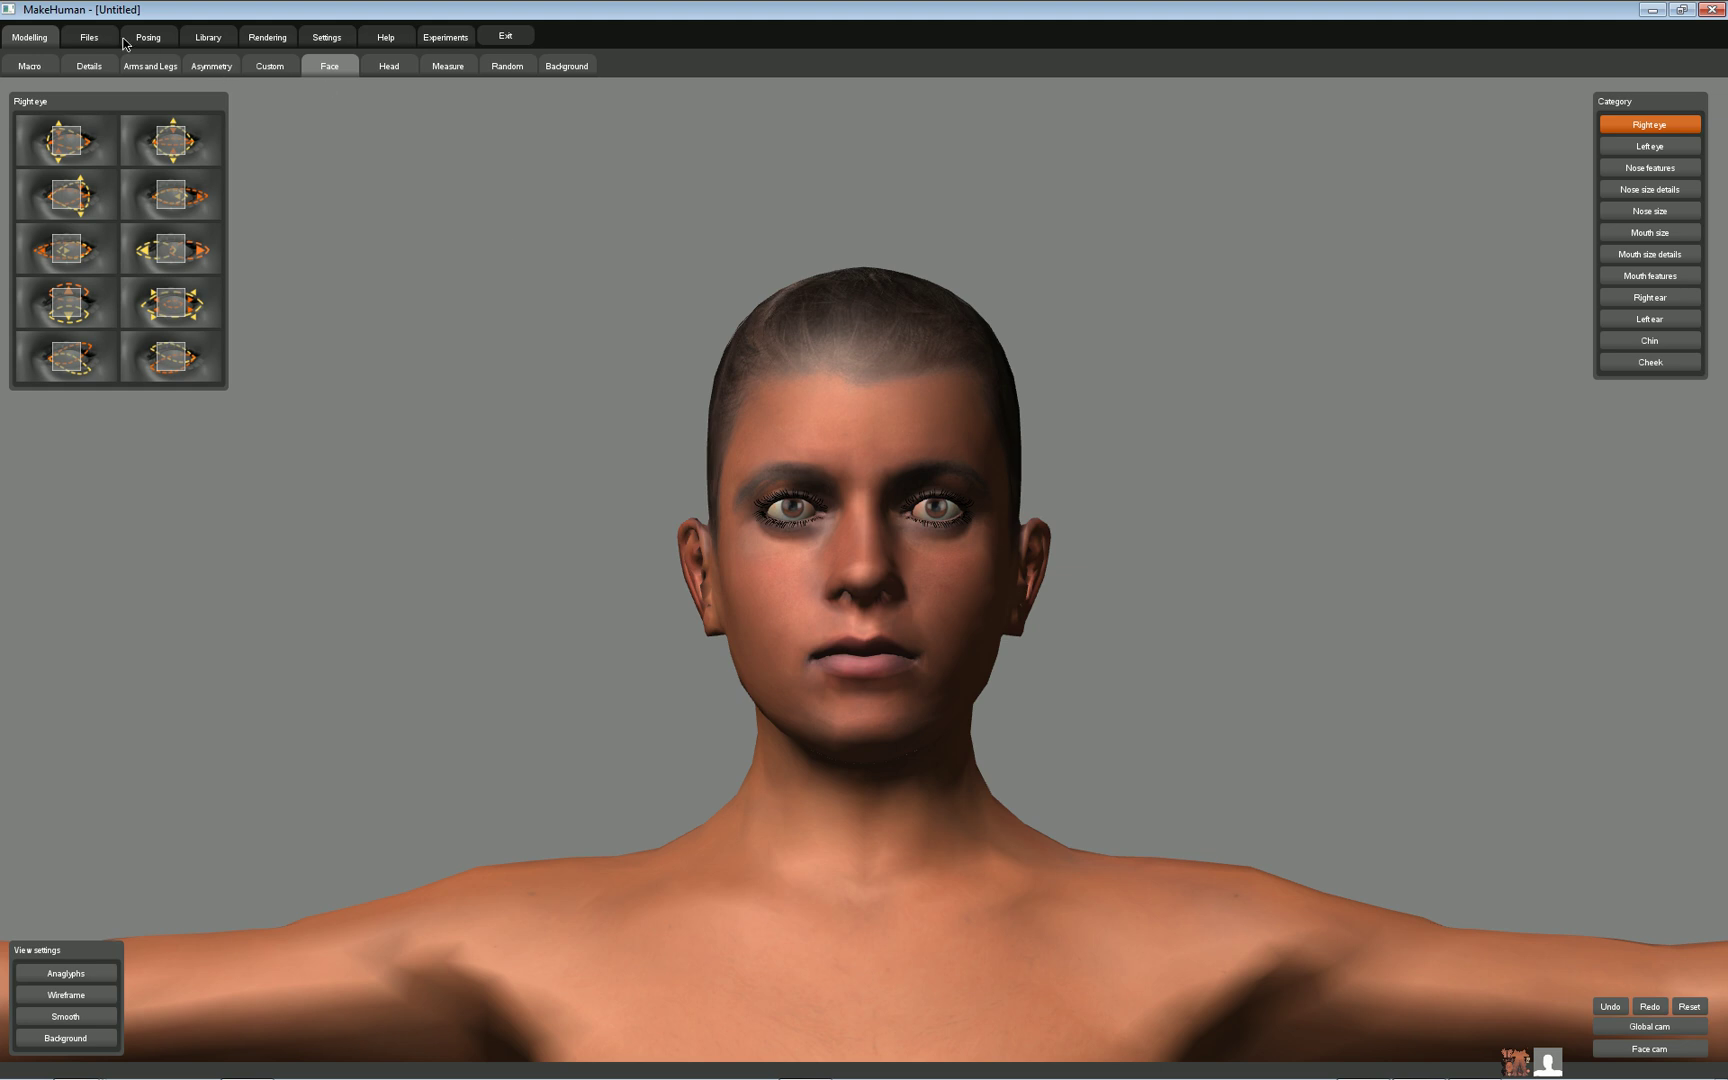
- Browse the Library's clothing, then apply the green eye colour to the model
{"action": "left_click", "coordinate": [209, 40]}
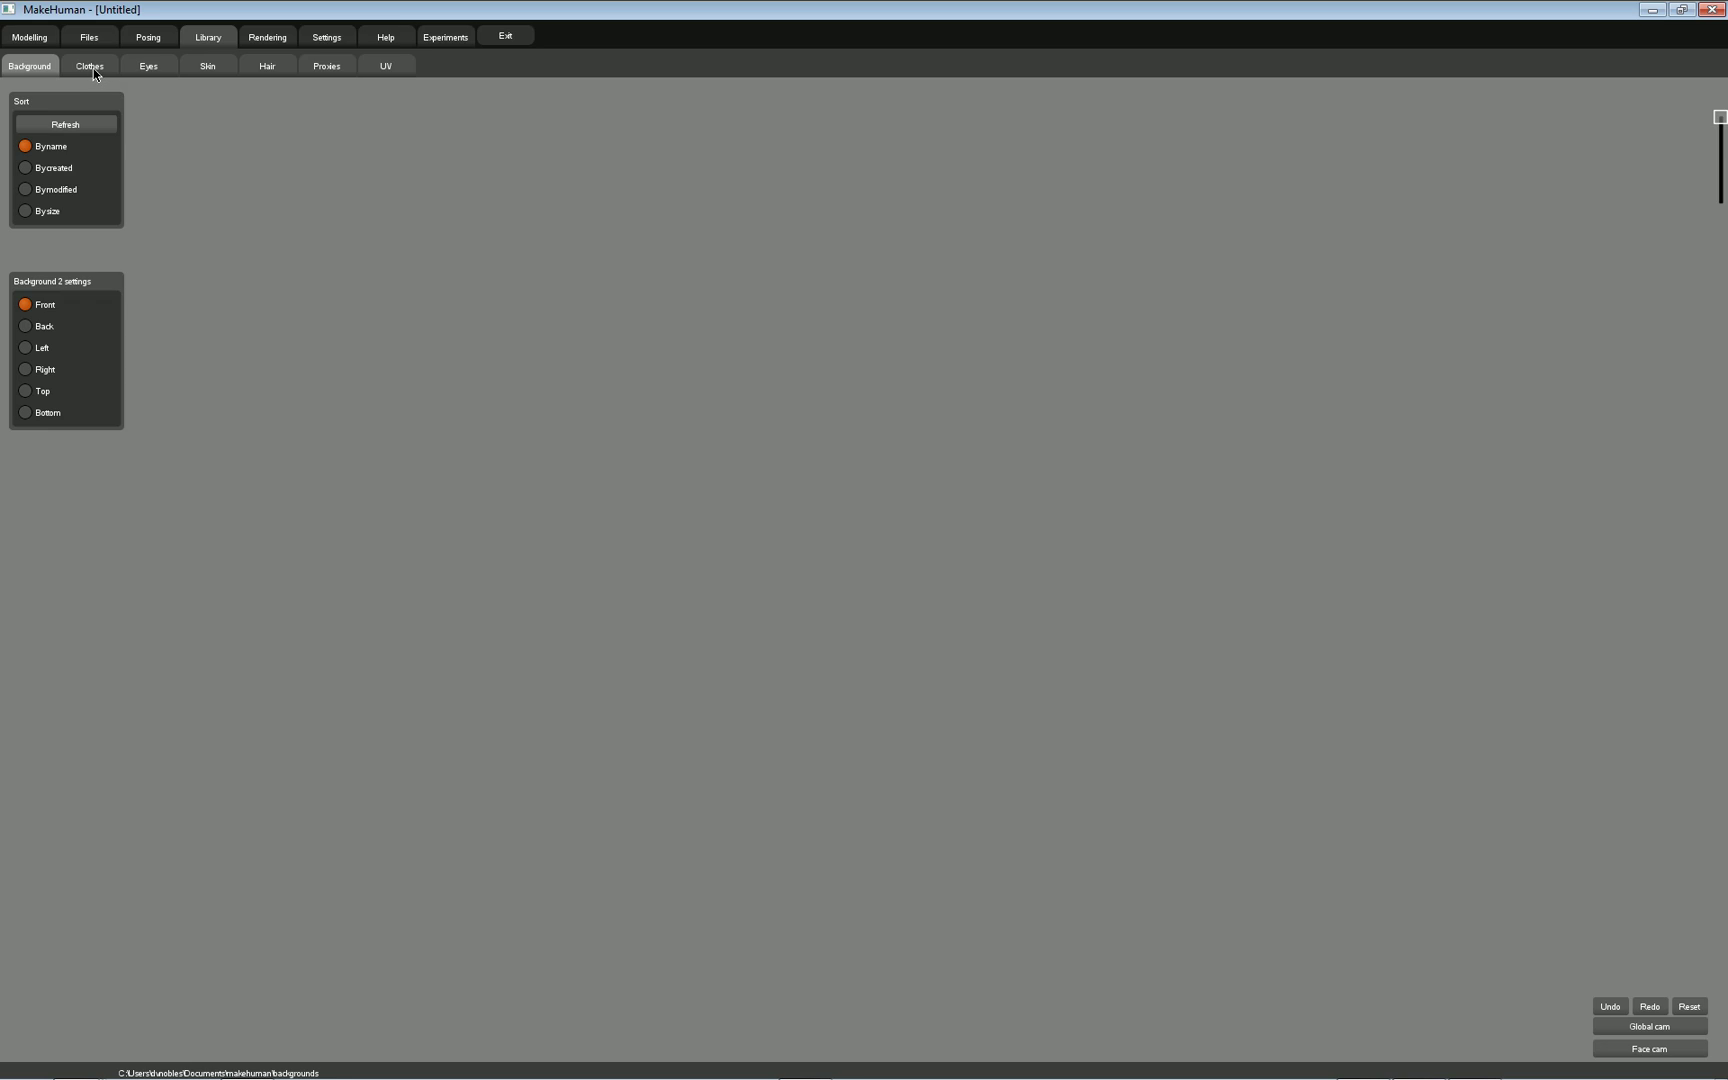
{"action": "left_click", "coordinate": [92, 70]}
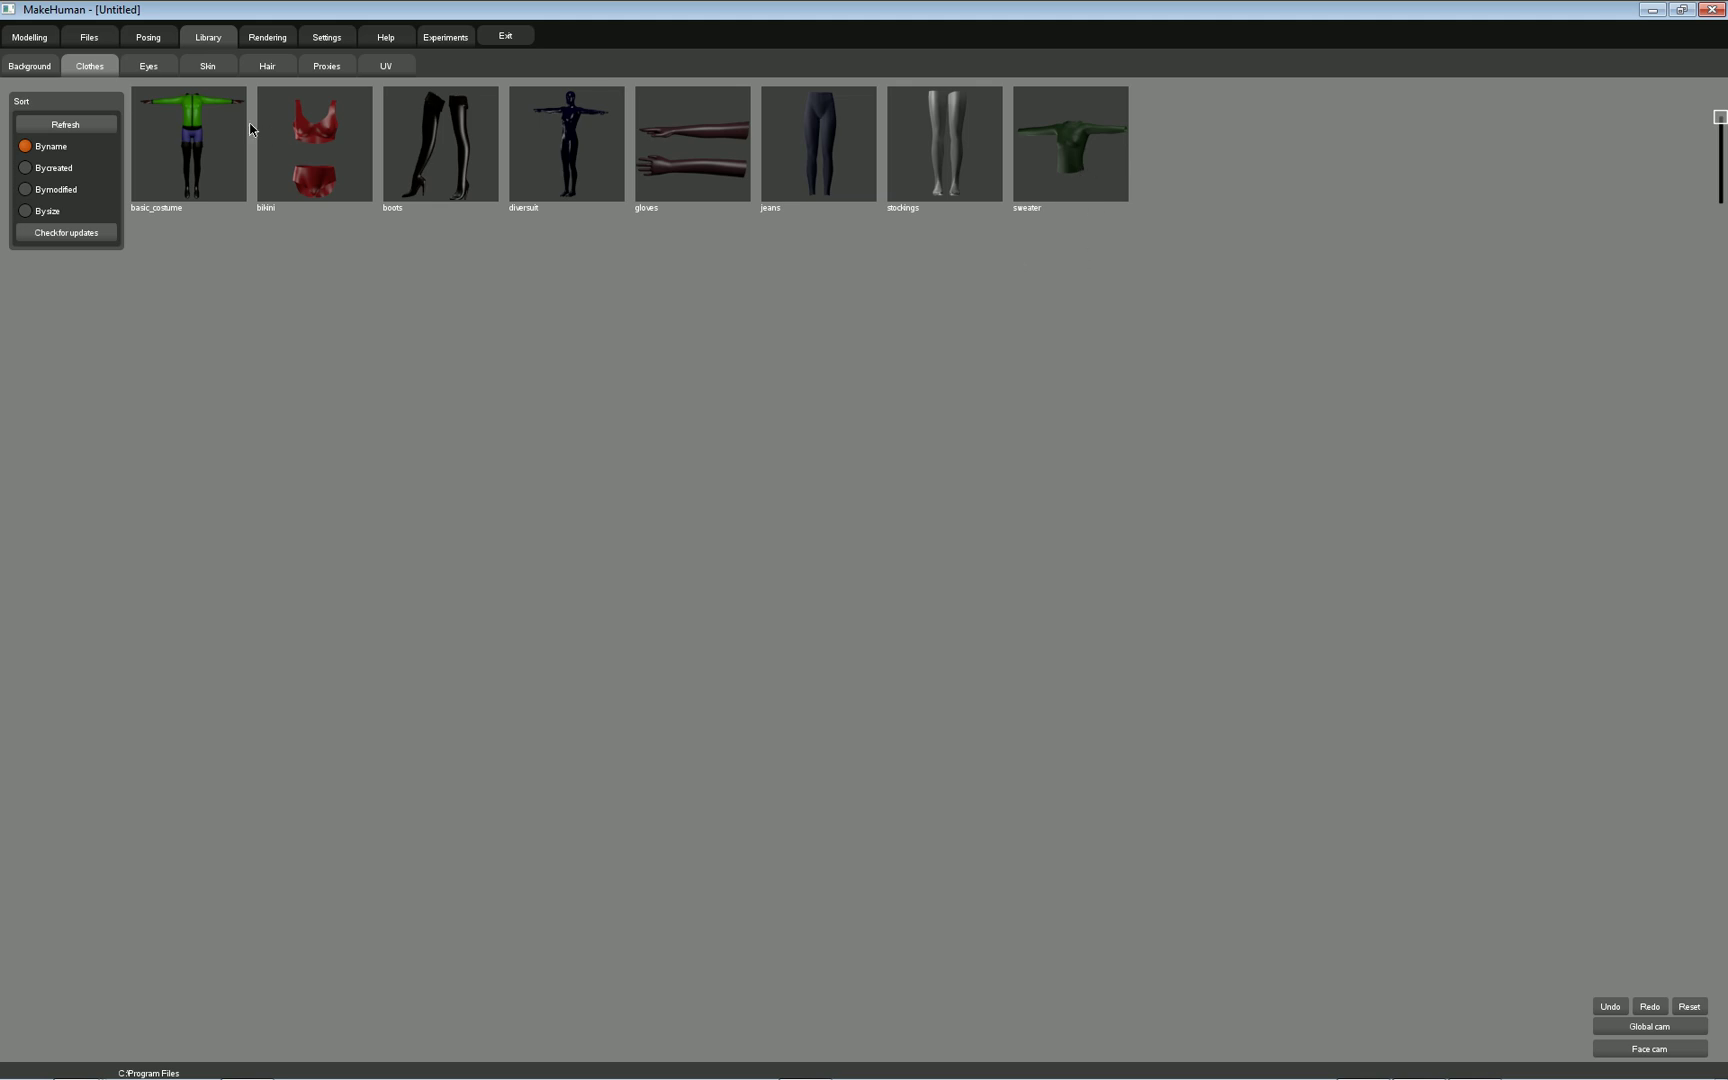
{"action": "left_click", "coordinate": [150, 68]}
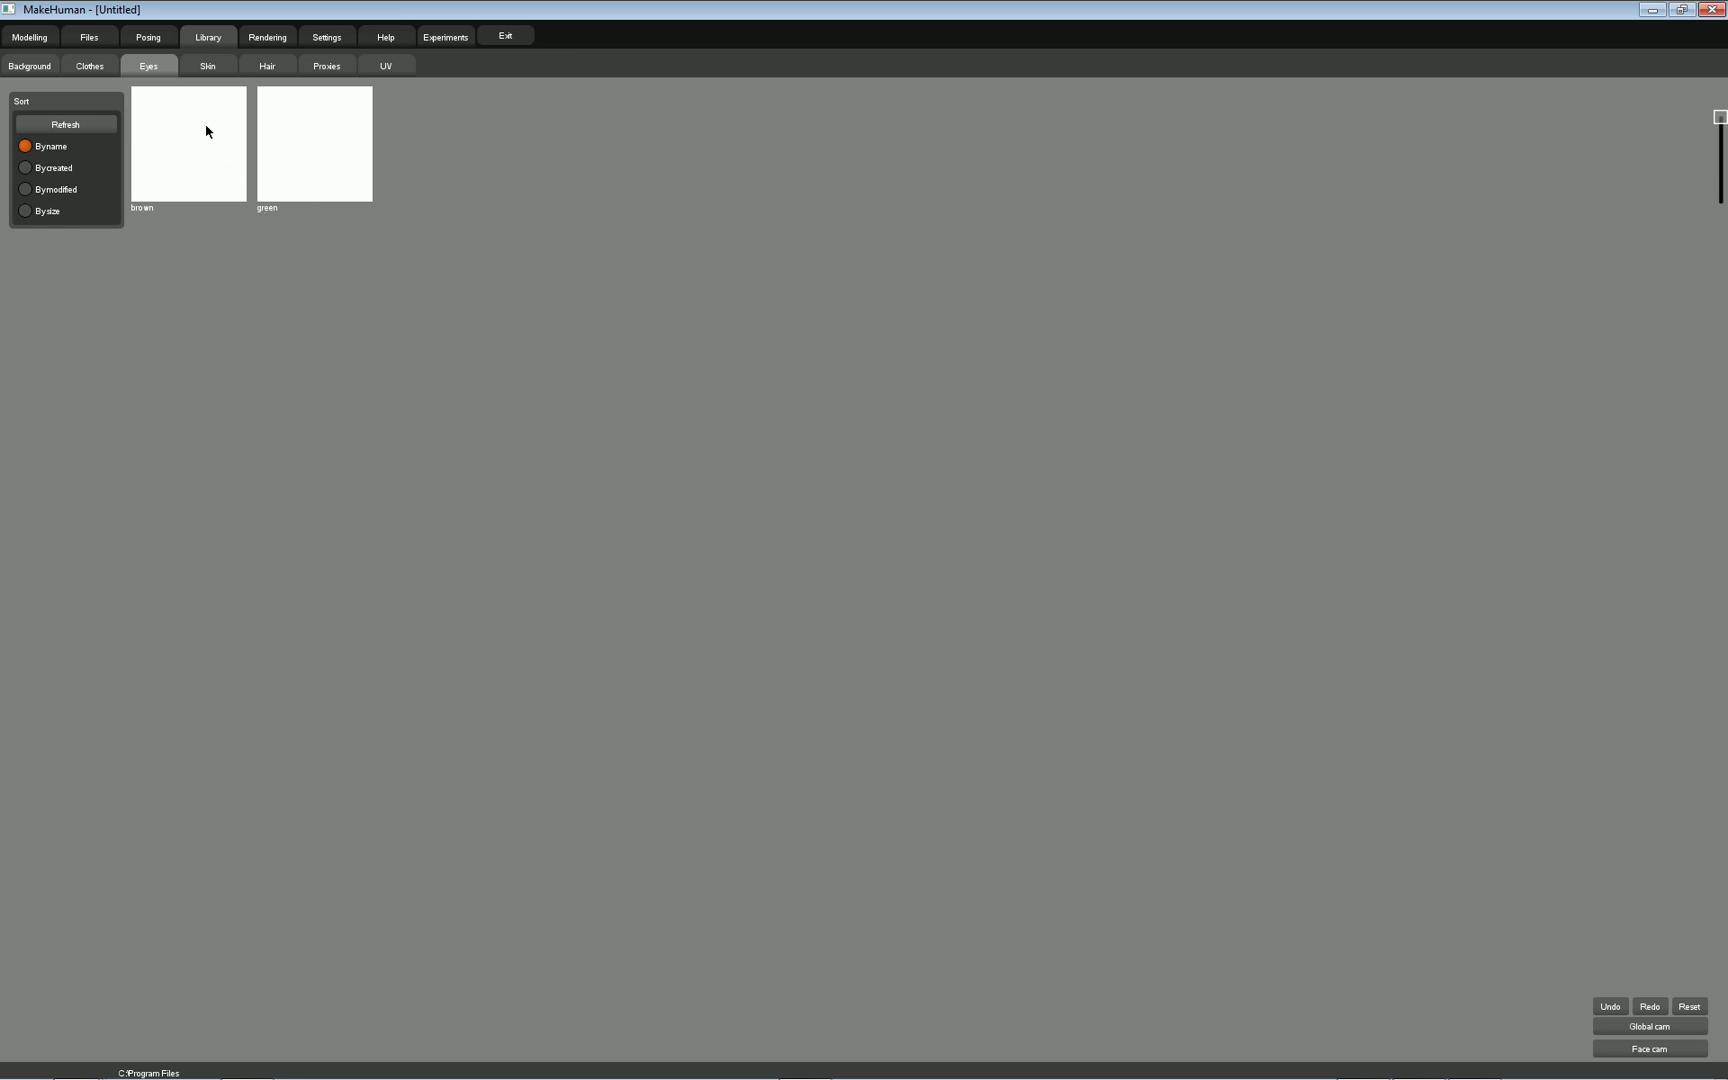
{"action": "left_click", "coordinate": [310, 165]}
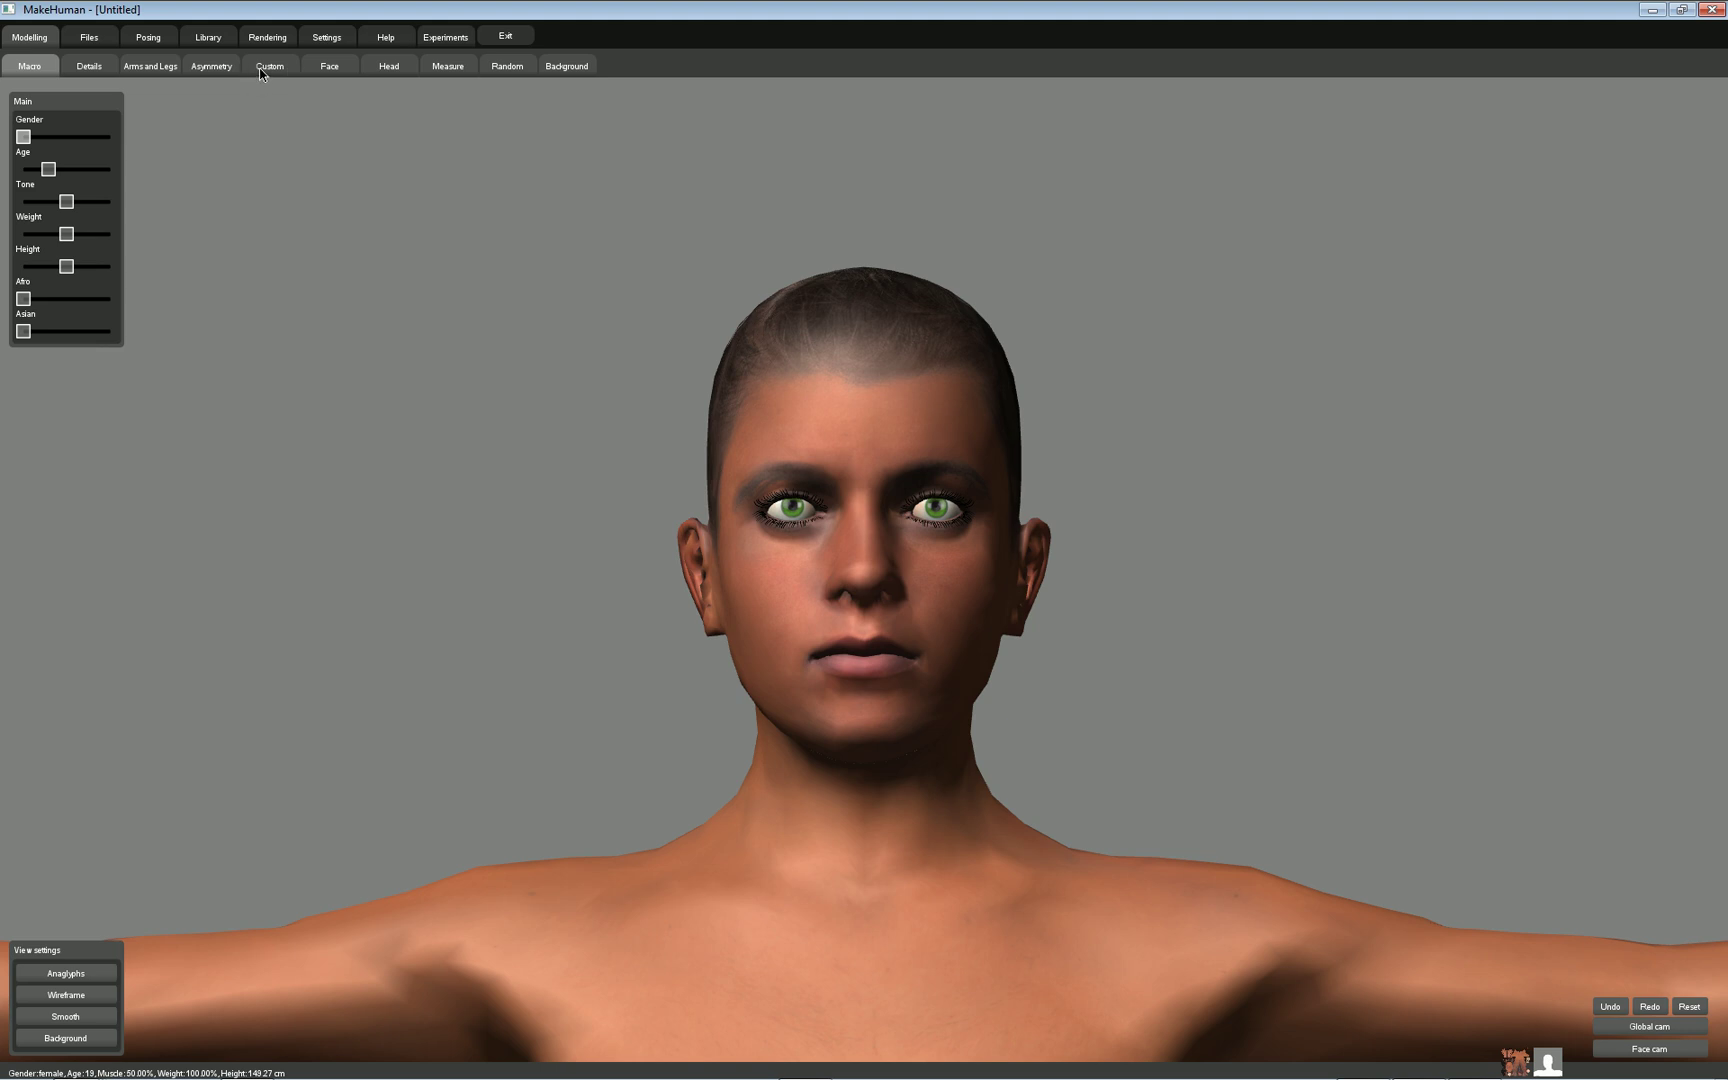
- Browse the Library's skin textures and hairstyles, ending on Skin, then open the Files pages
{"action": "left_click", "coordinate": [208, 43]}
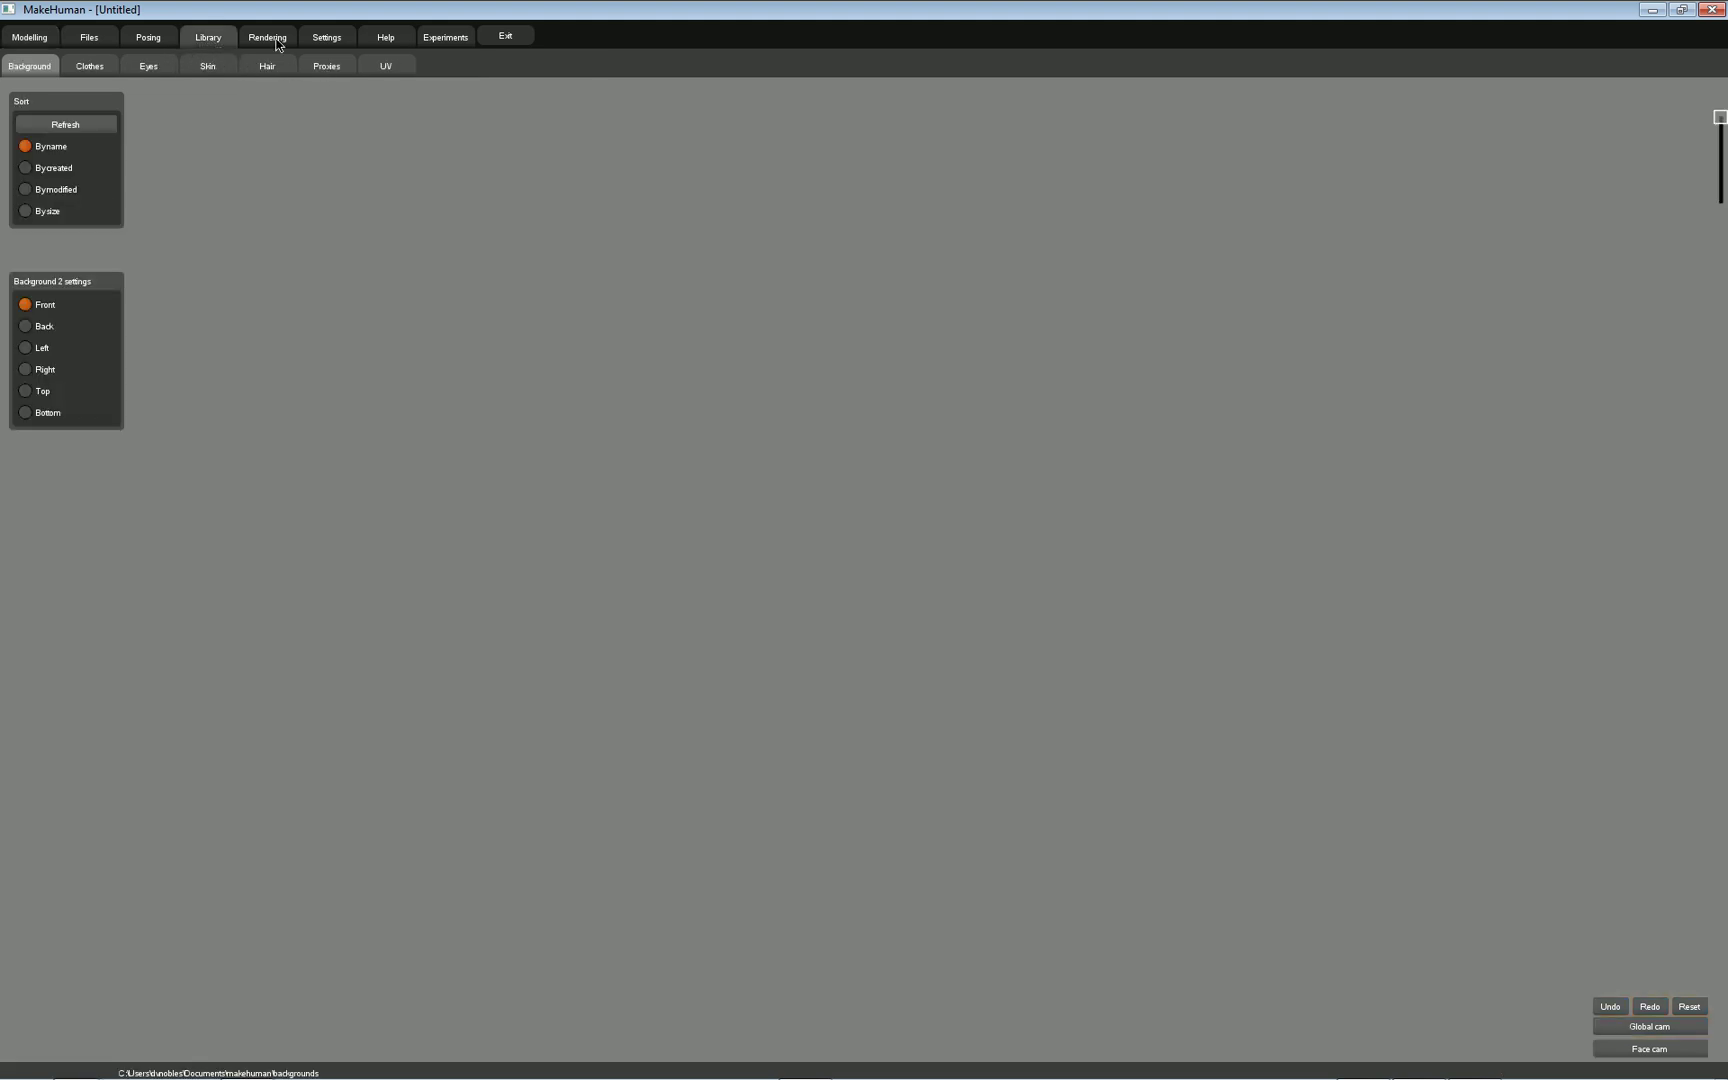
{"action": "left_click", "coordinate": [207, 67]}
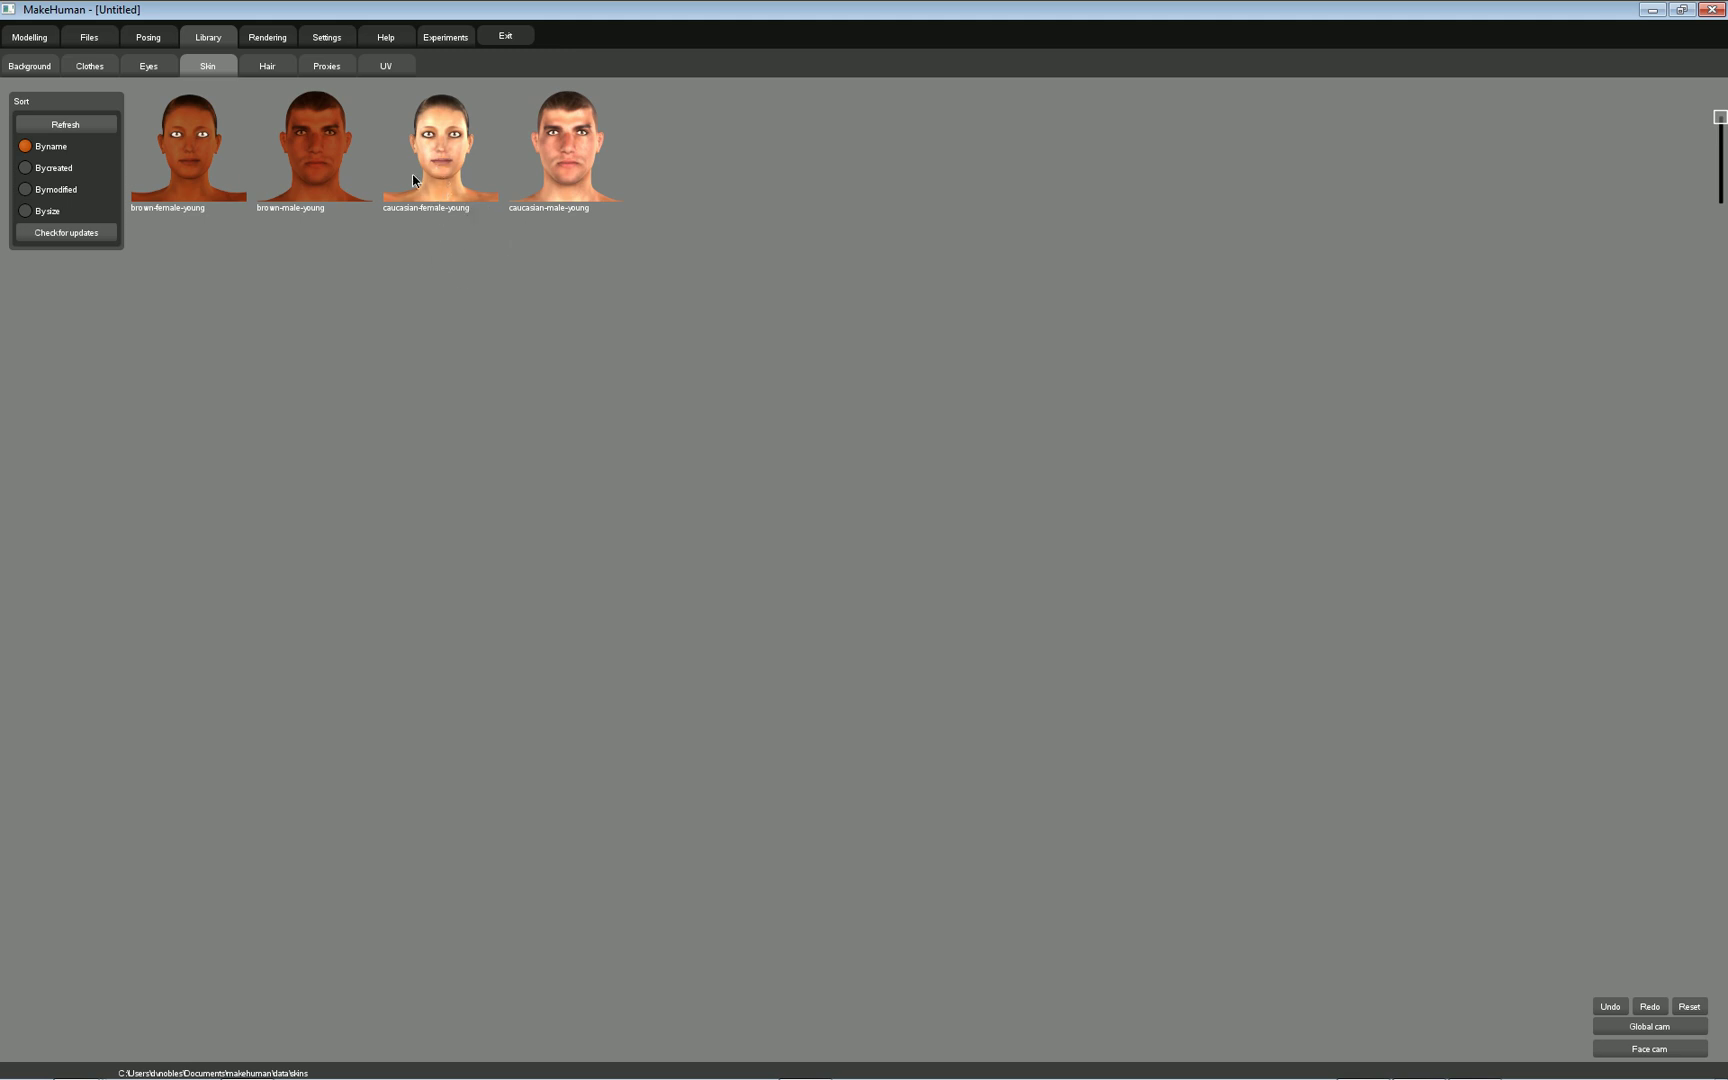
{"action": "left_click", "coordinate": [267, 67]}
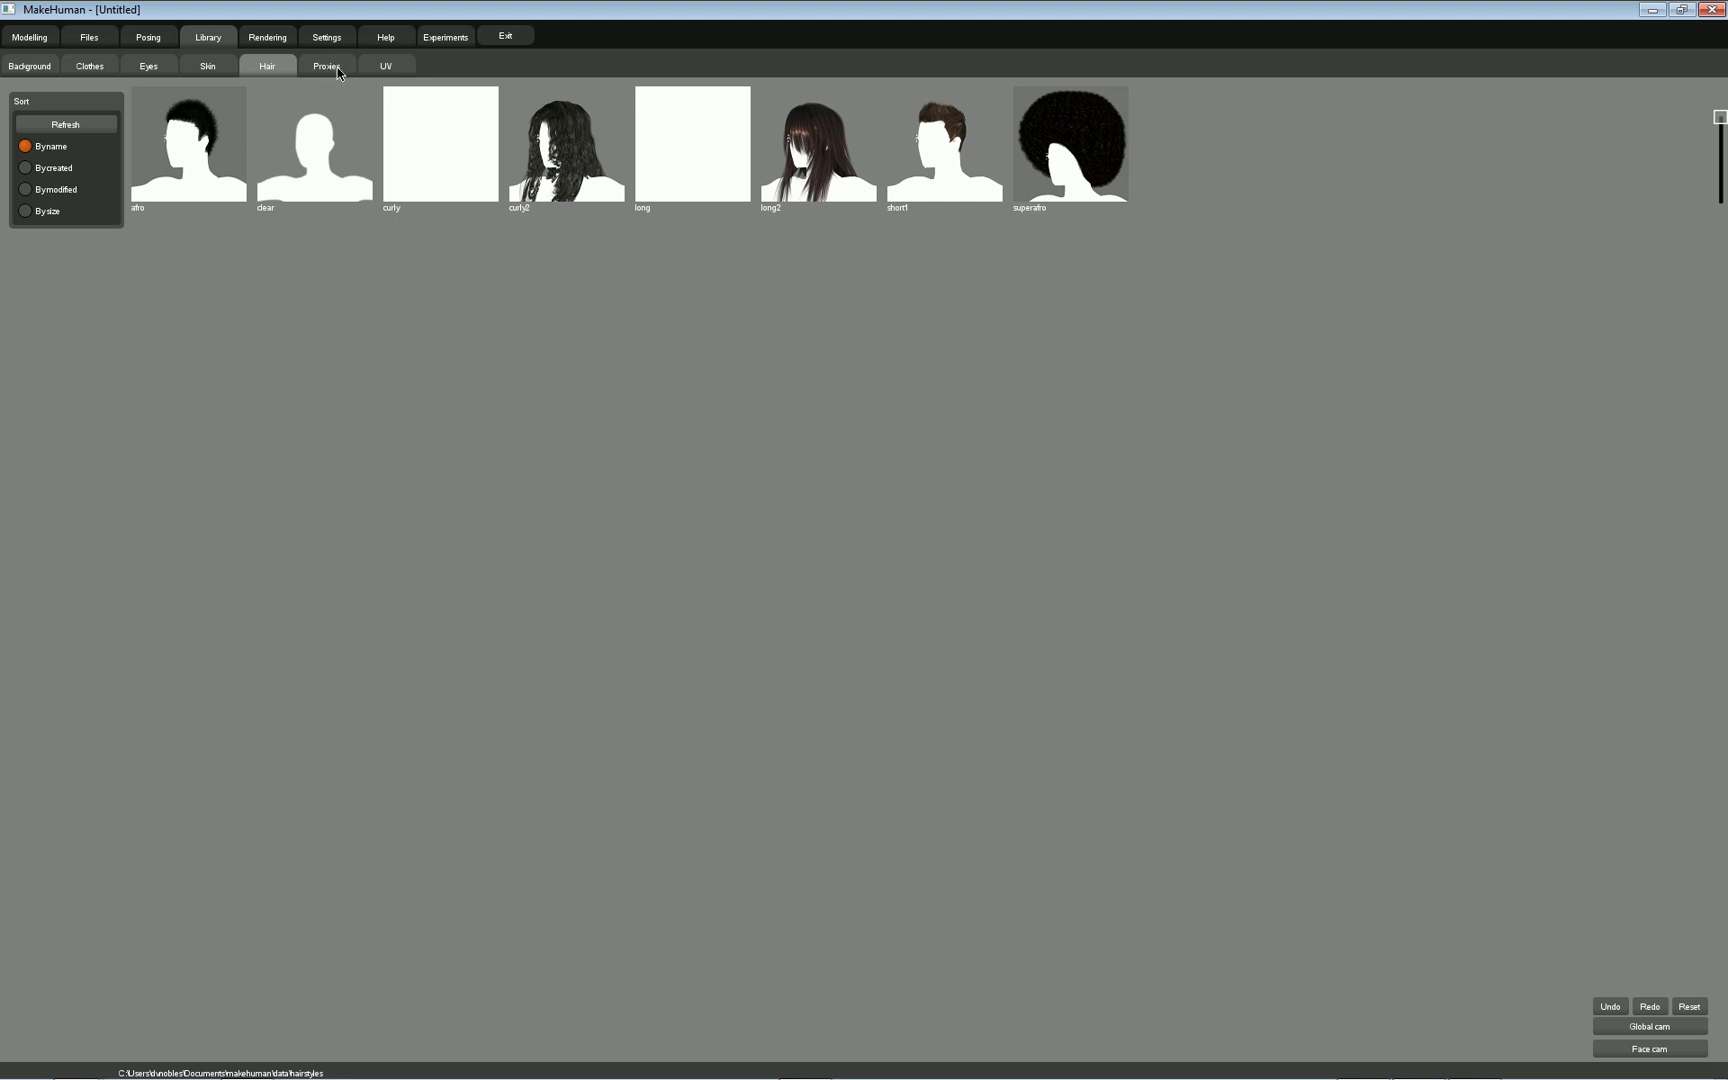
{"action": "left_click", "coordinate": [210, 68]}
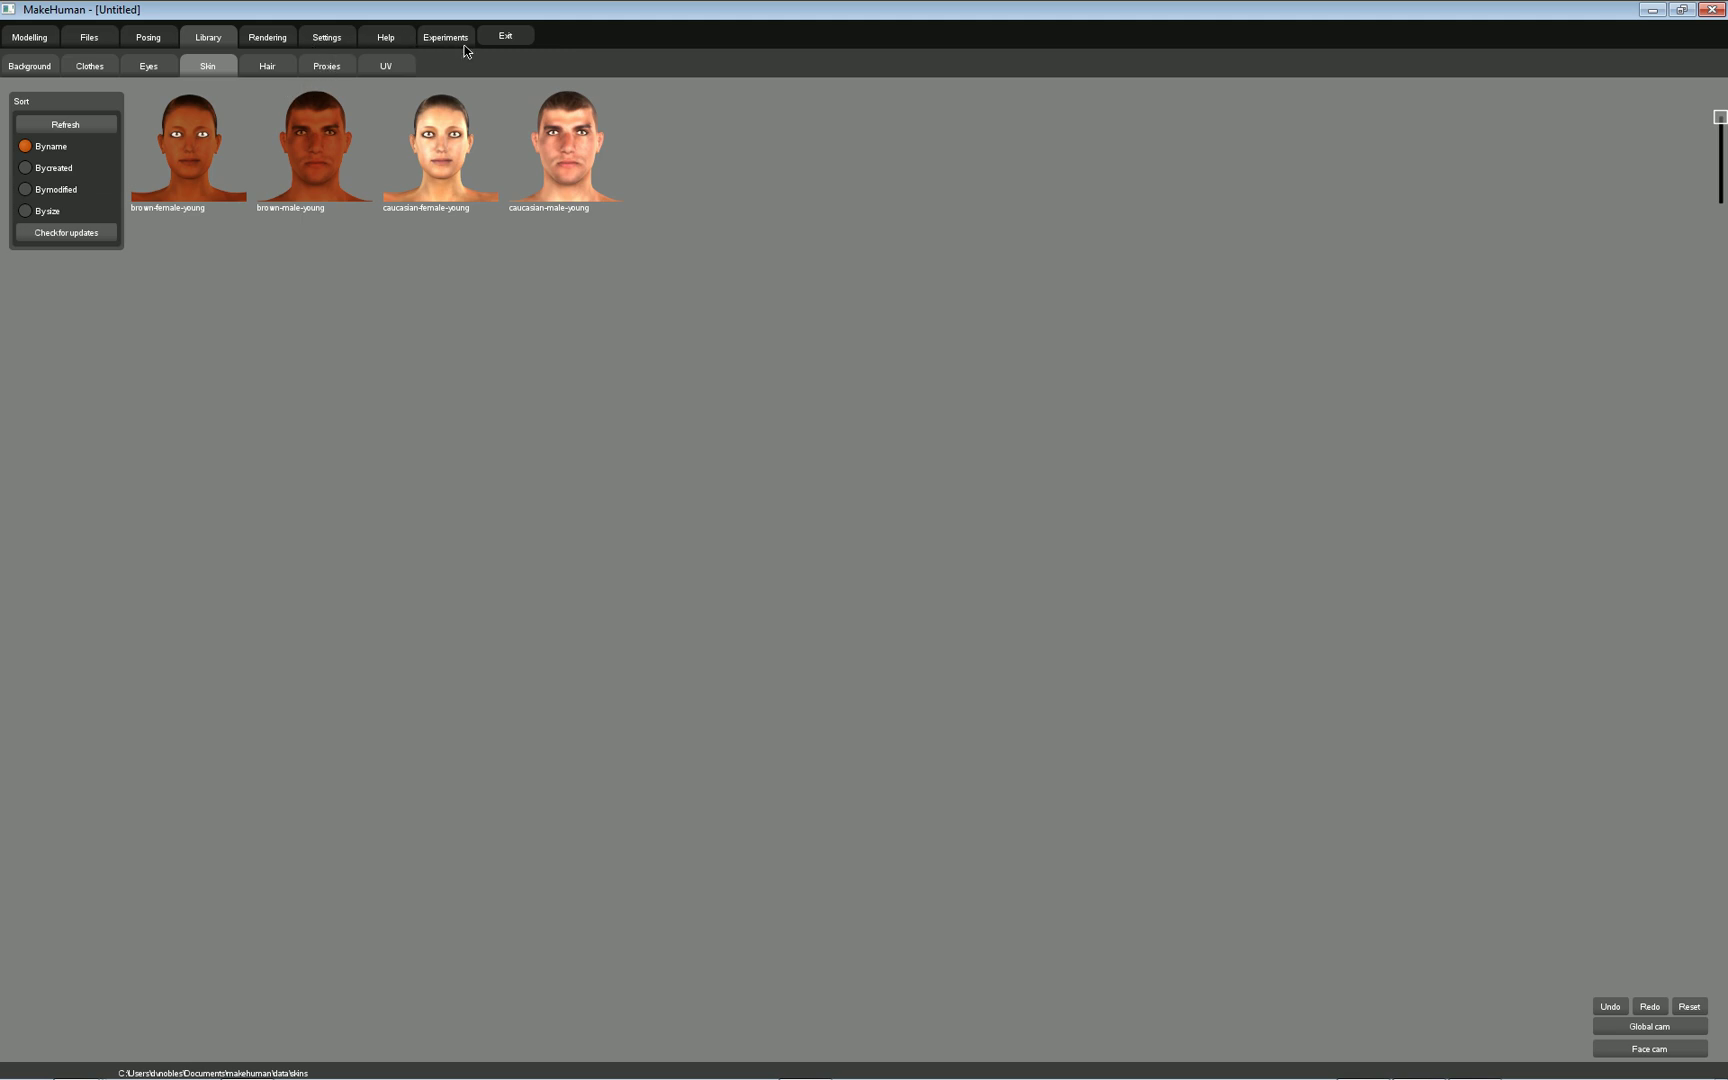
{"action": "left_click", "coordinate": [90, 42]}
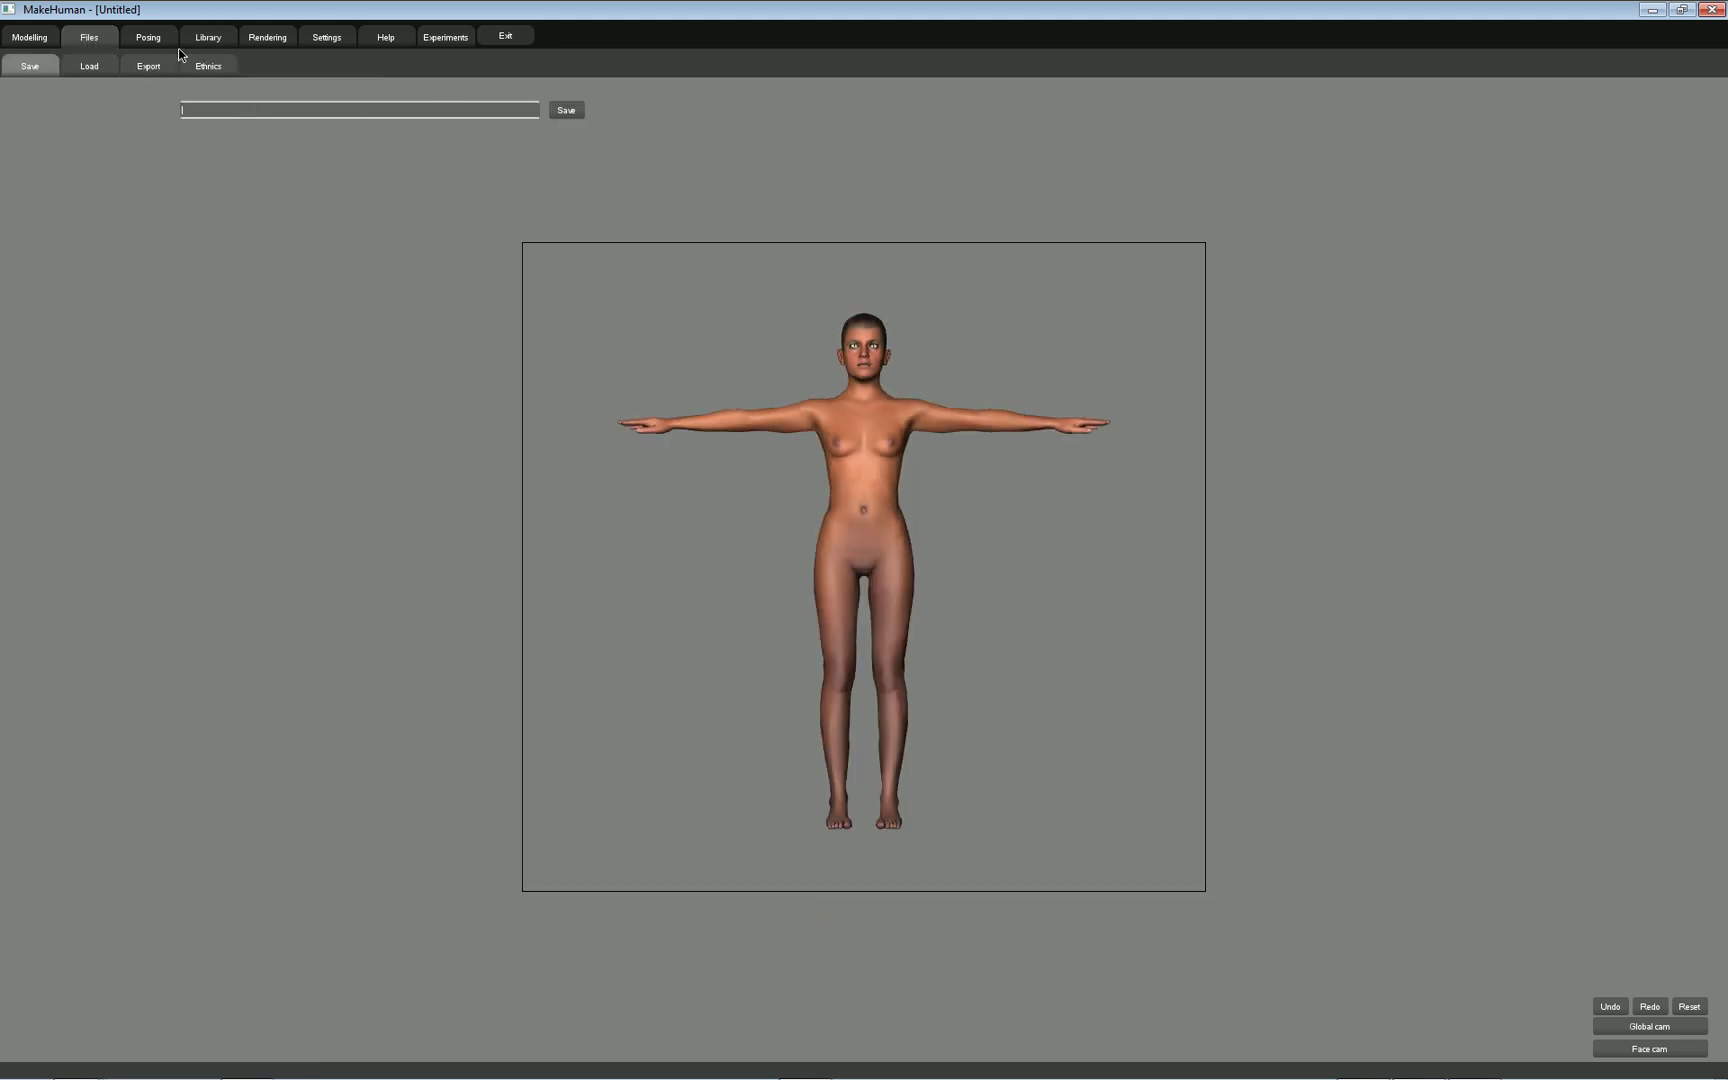
- Switch to the Files Export page
{"action": "left_click", "coordinate": [154, 69]}
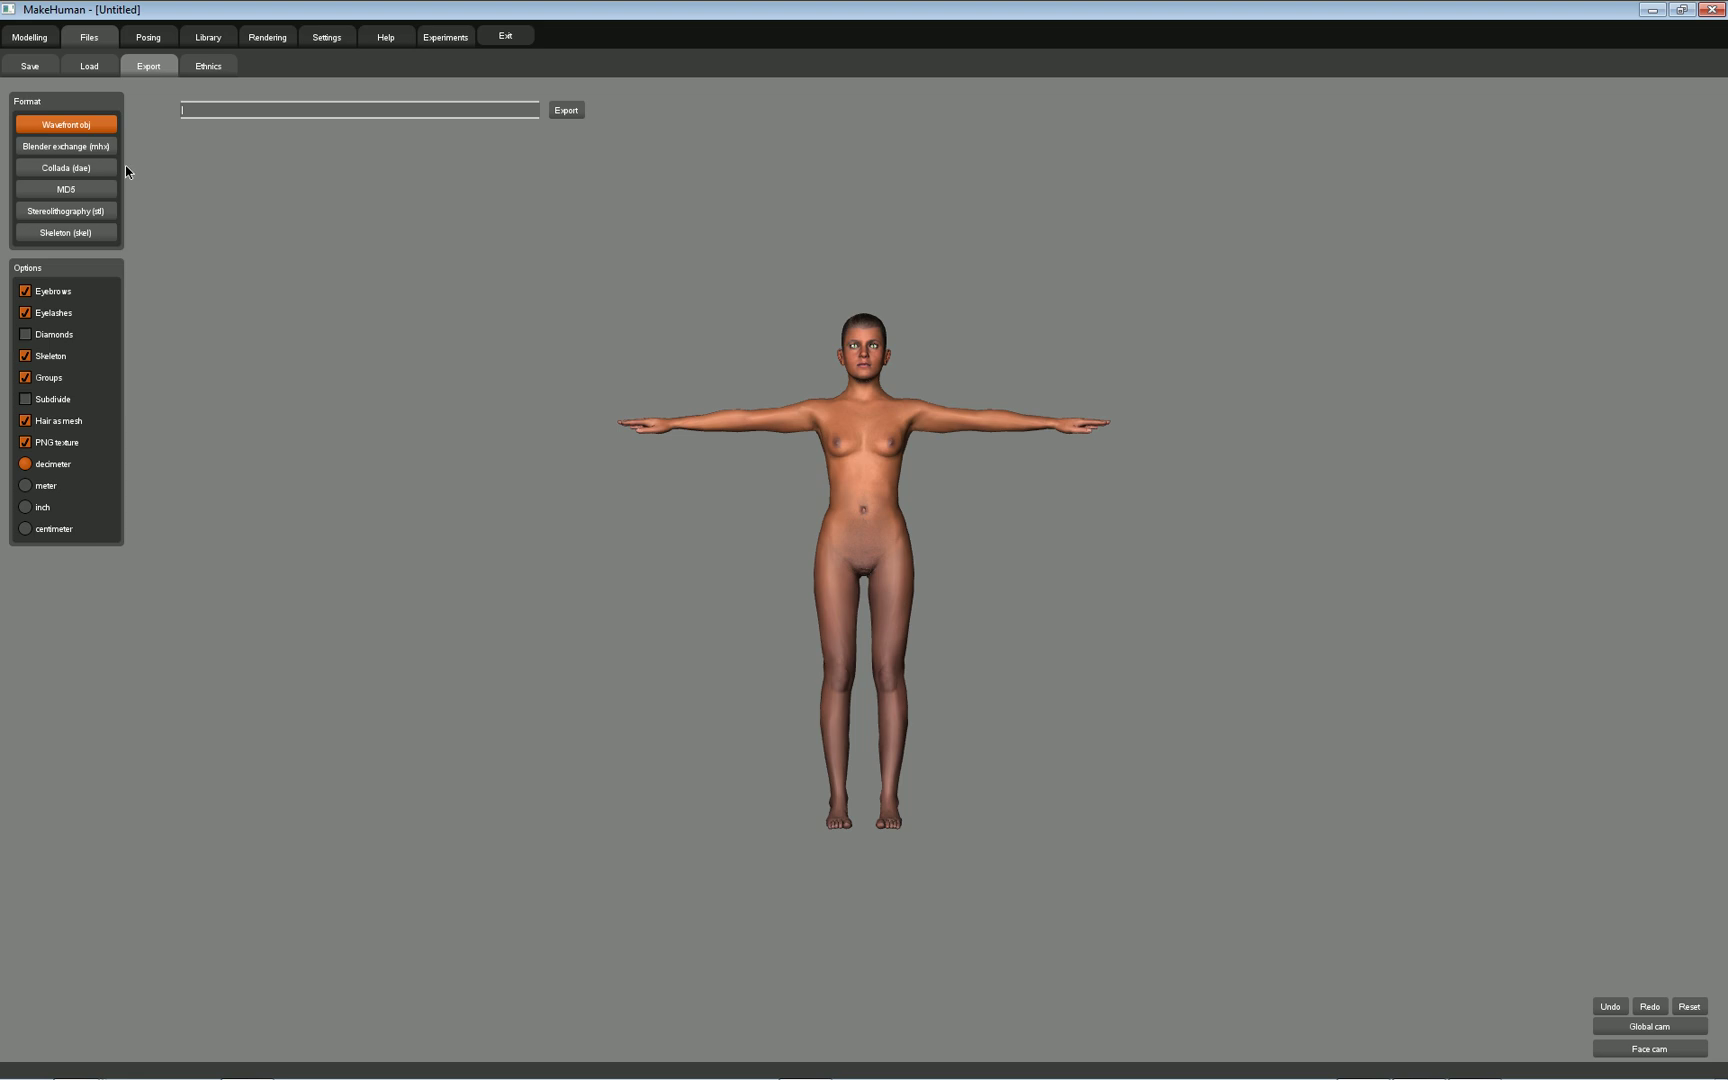
- Choose Blender exchange (mhx) with separate folder, expressions, face shapes and face panel, naming it 'MH_Char'
{"action": "left_click", "coordinate": [68, 148]}
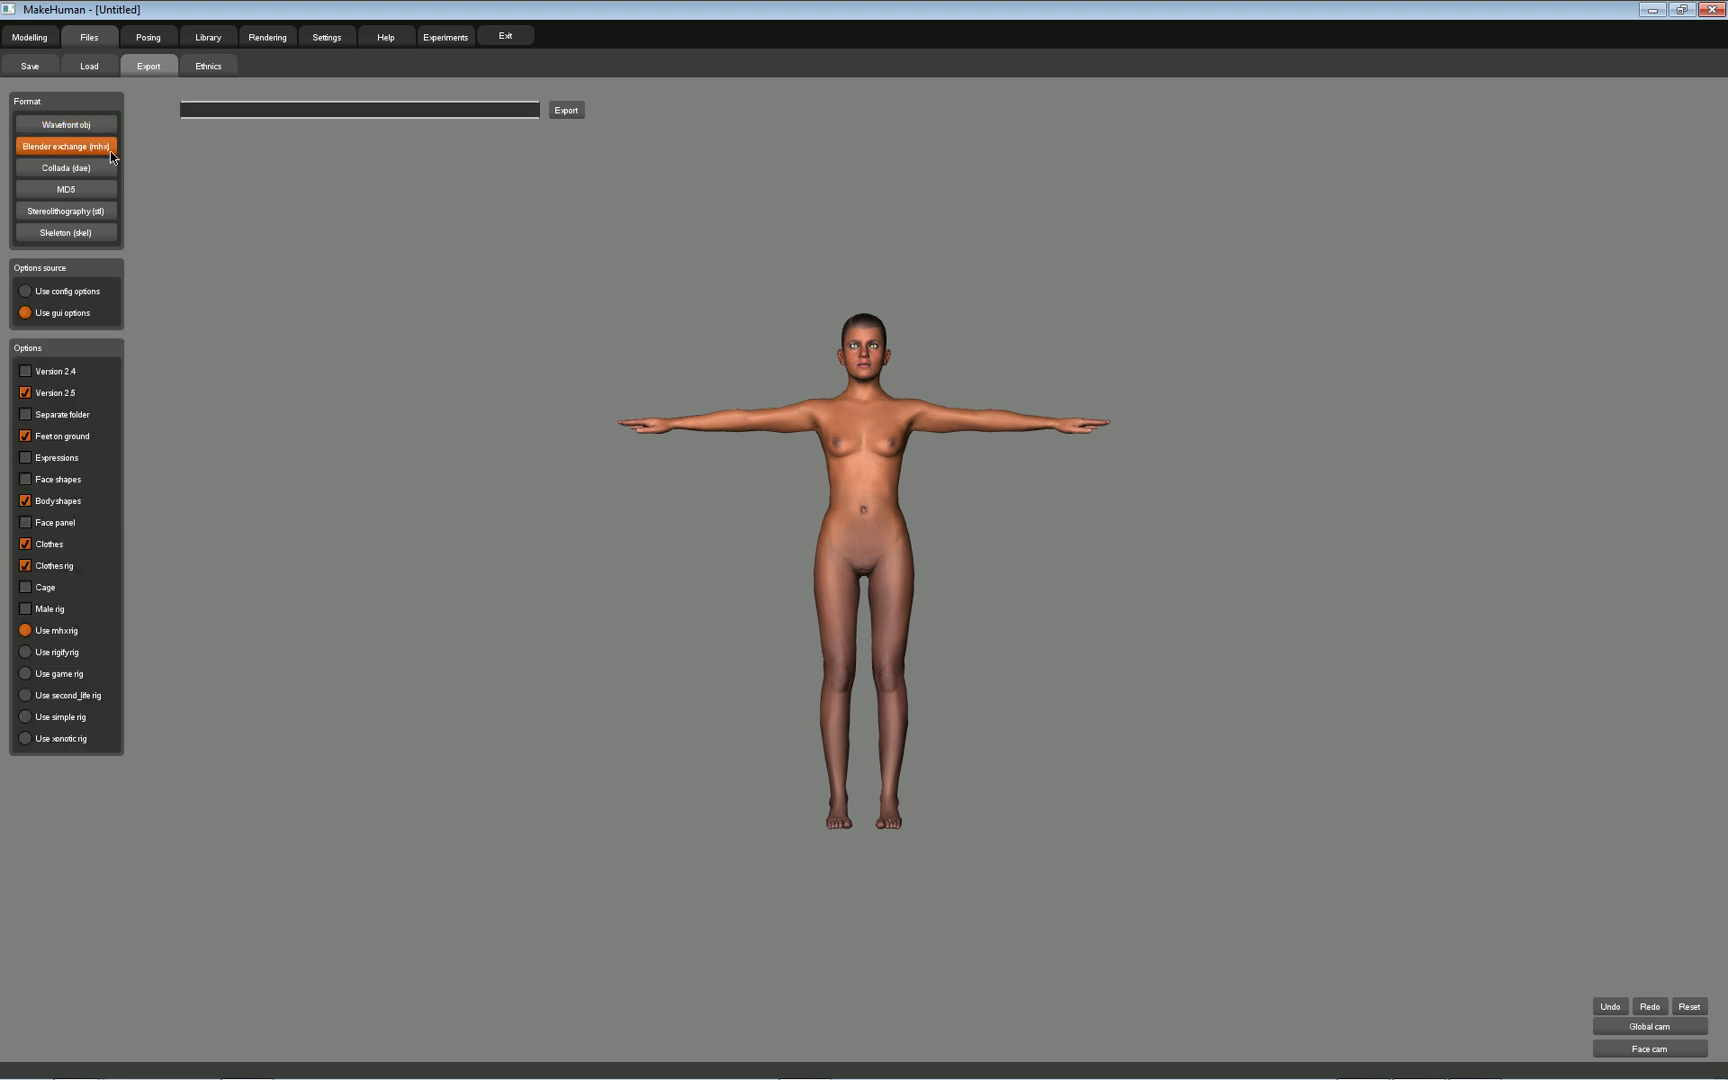
{"action": "left_click", "coordinate": [29, 415]}
{"action": "left_click", "coordinate": [31, 462]}
{"action": "left_click", "coordinate": [30, 484]}
{"action": "left_click", "coordinate": [31, 525]}
{"action": "left_click", "coordinate": [200, 111]}
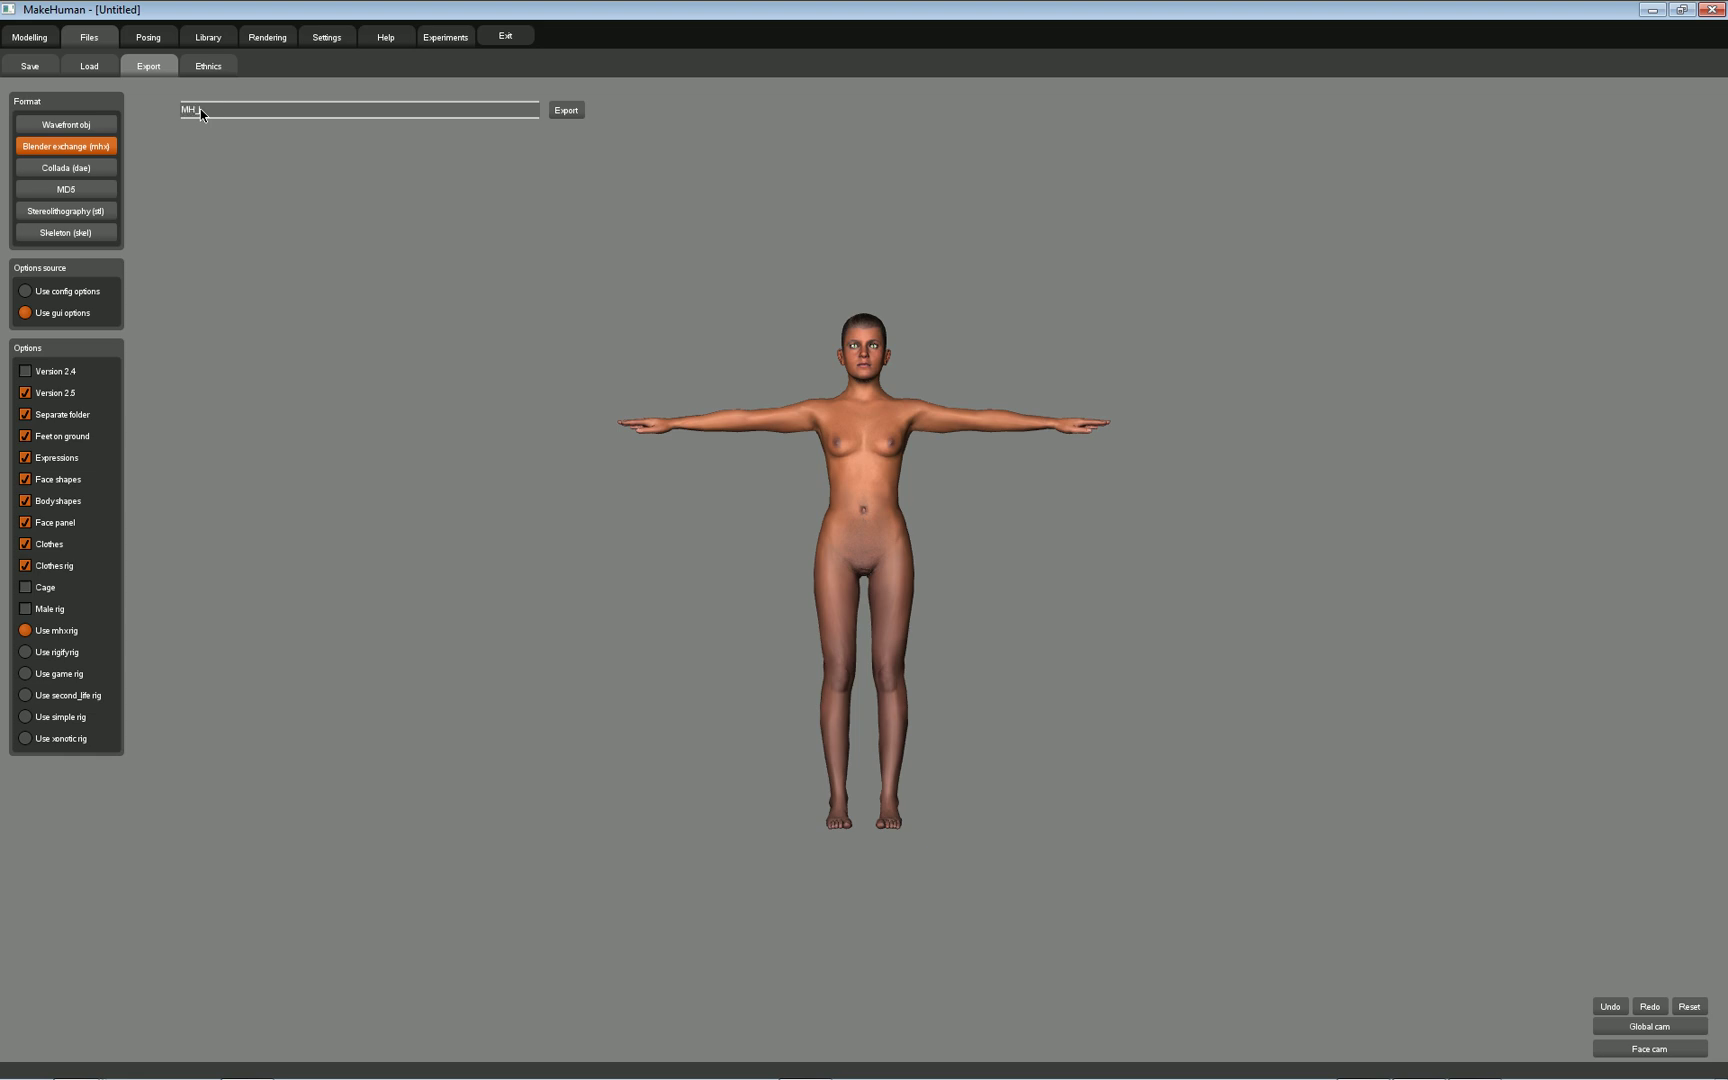
{"action": "type", "text": "MH_Char"}
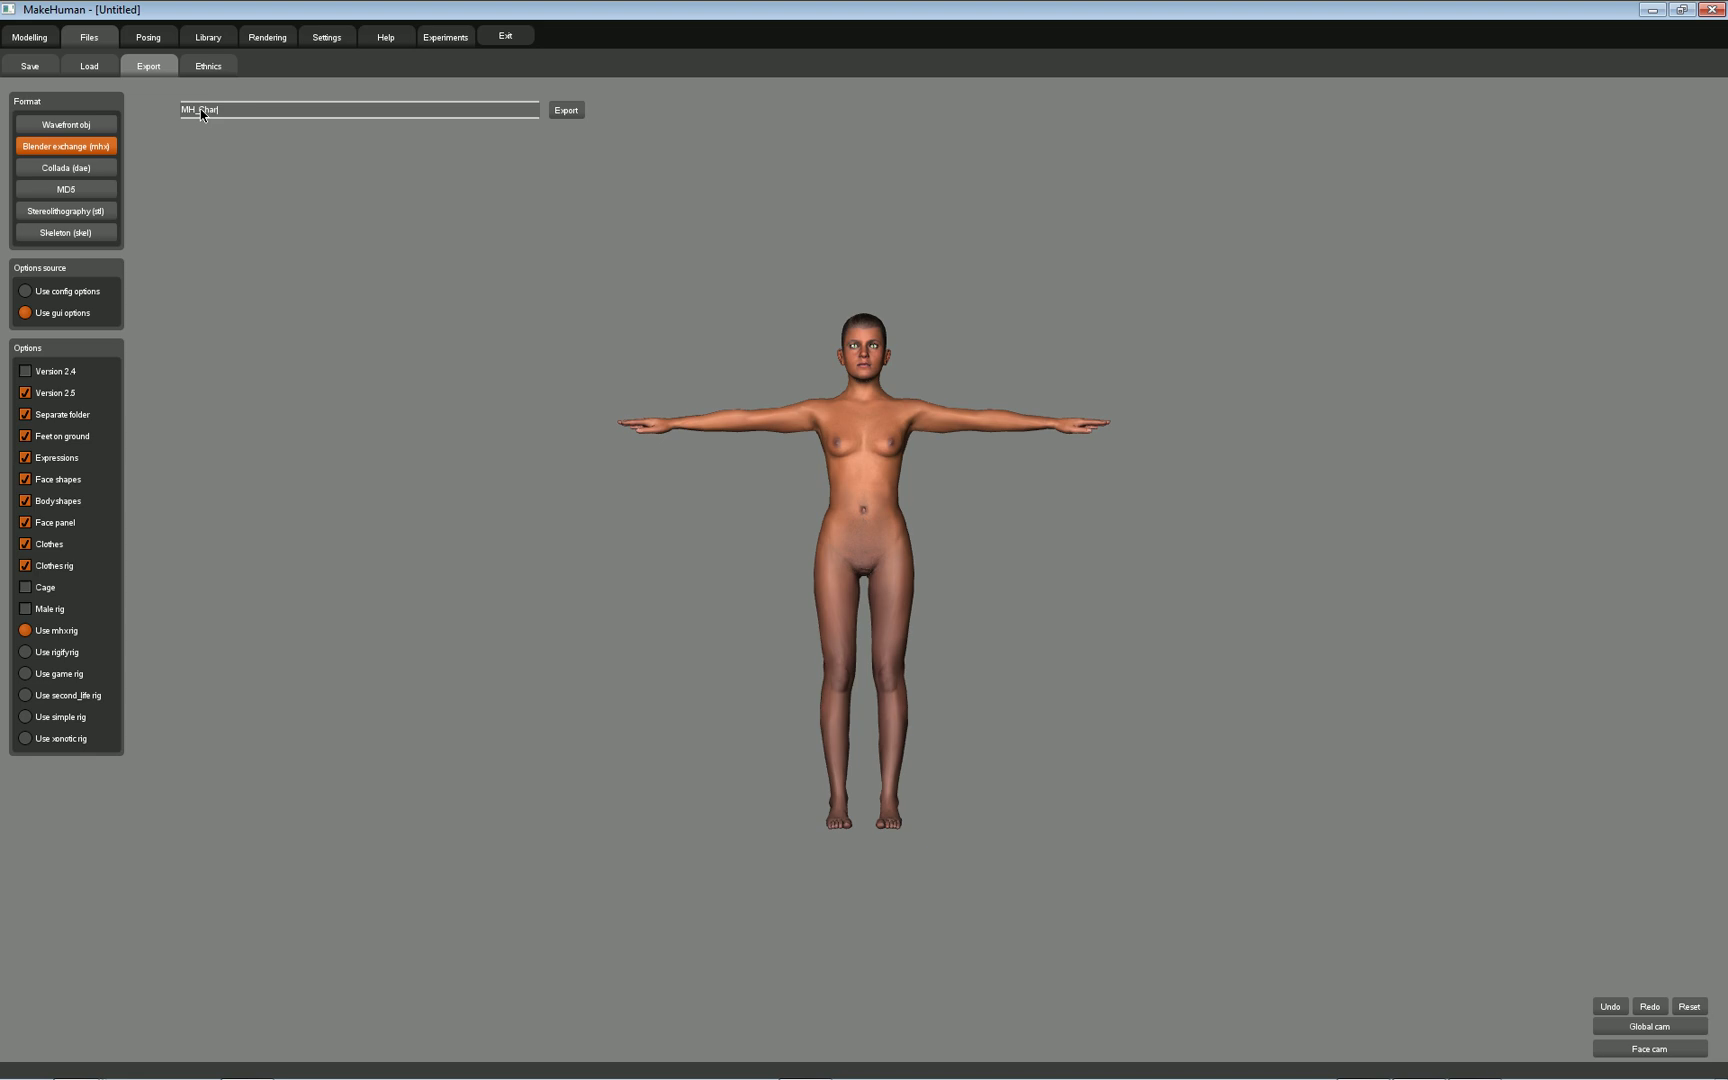